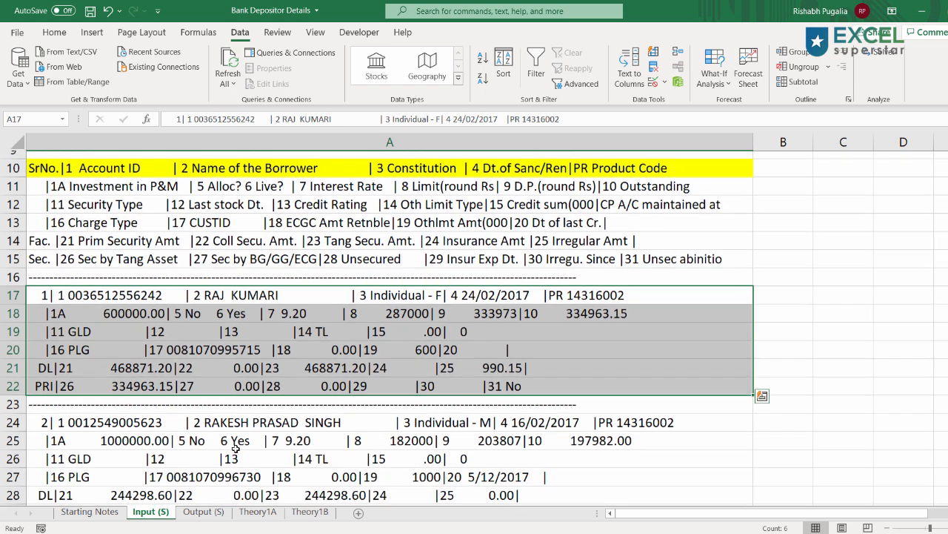
Enter the second borrower's first name in cell C3 of the Output (S) sheet and clear row 3 again
click(211, 416)
click(203, 511)
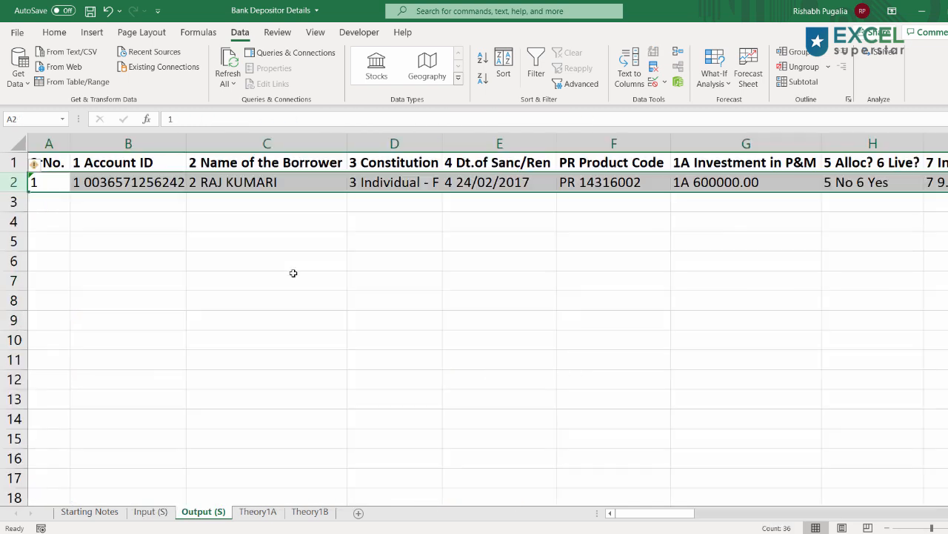
click(237, 200)
text(Rake)
key(BackSpace)
key(BackSpace)
text(akesh)
key(Tab)
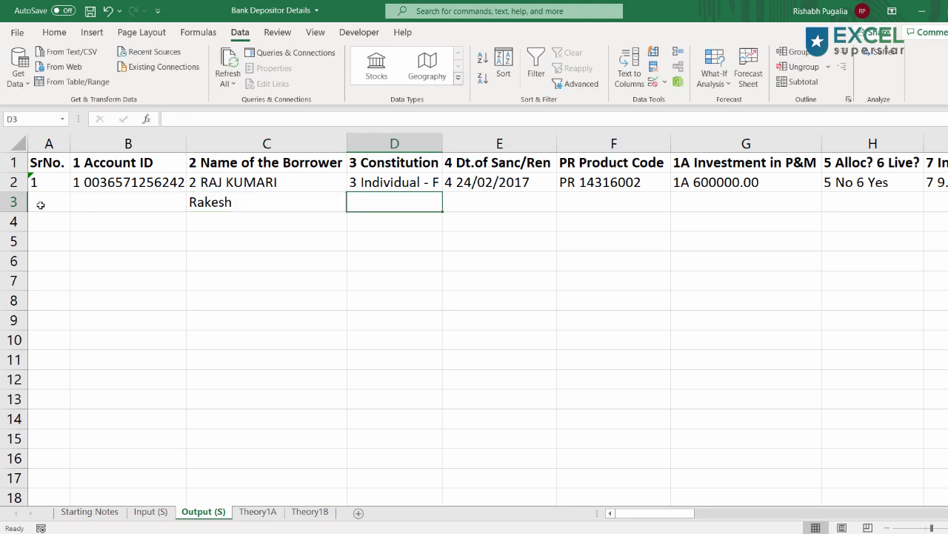
click(16, 202)
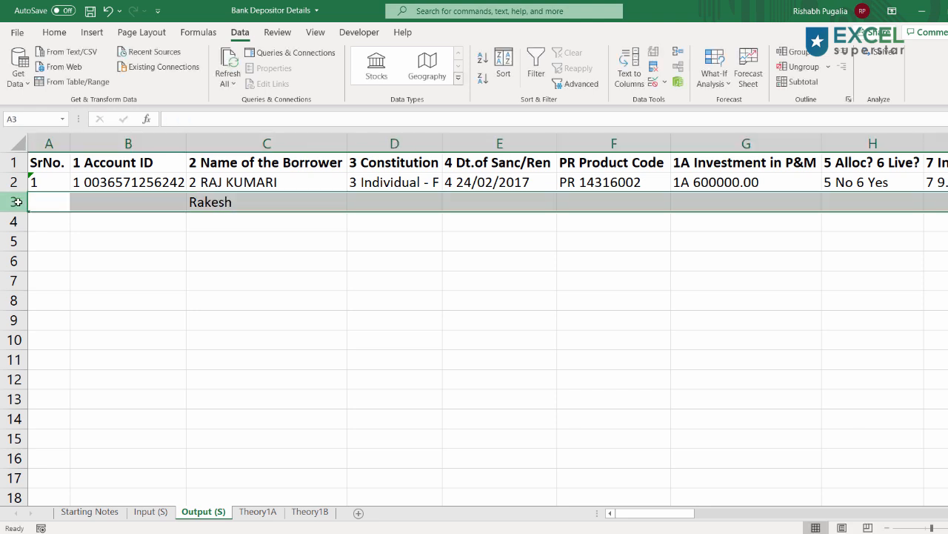
key(Delete)
Compare the multi-line headers and records on the Input (S) sheet with the single-row layout on the Output (S) sheet
click(150, 512)
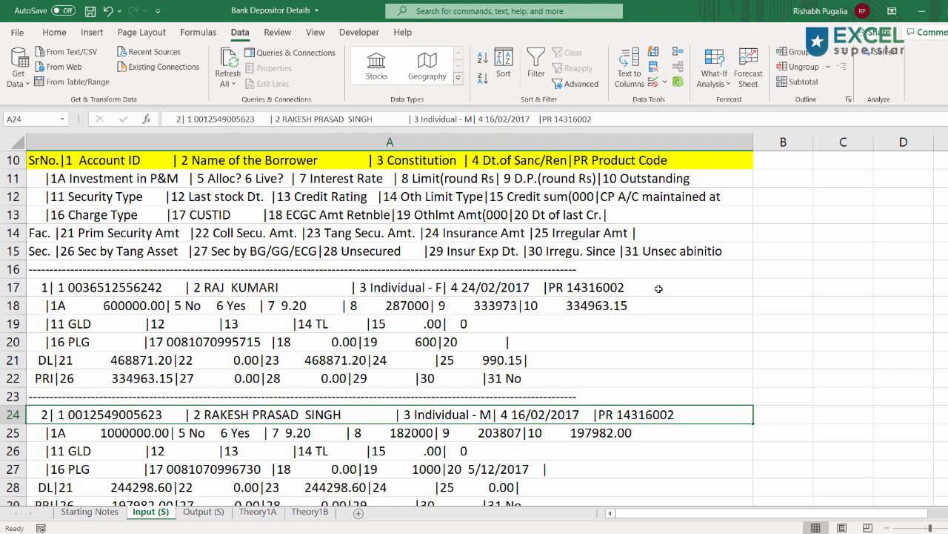
scroll(611, 286, up, 3)
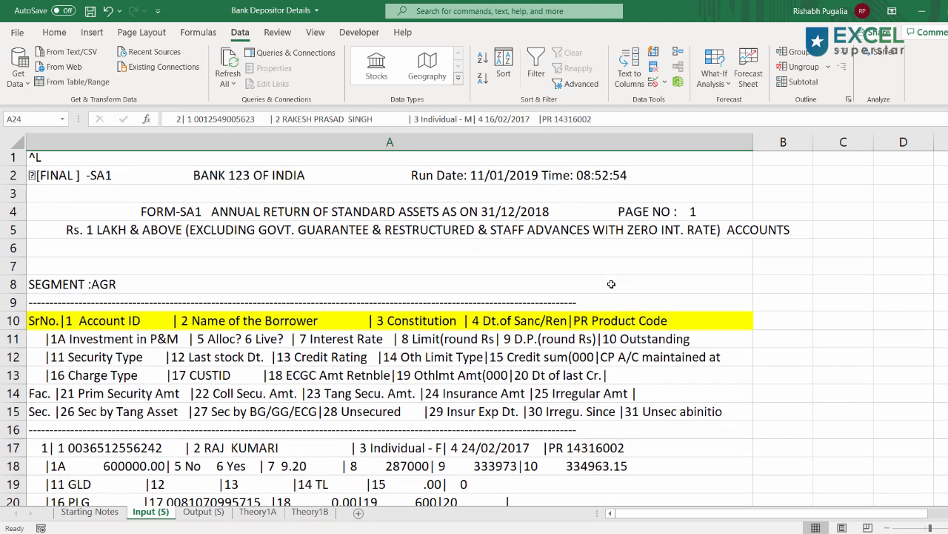
scroll(611, 282, down, 1)
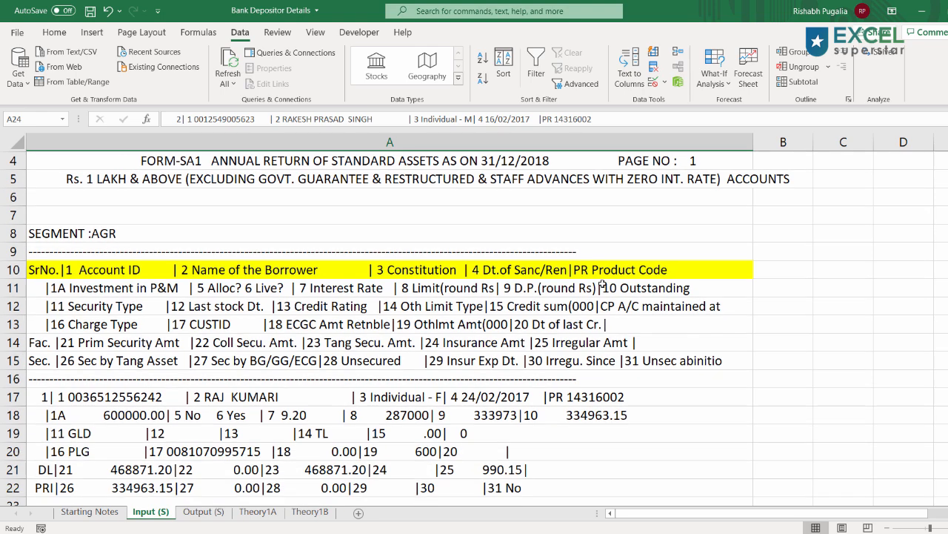
click(189, 513)
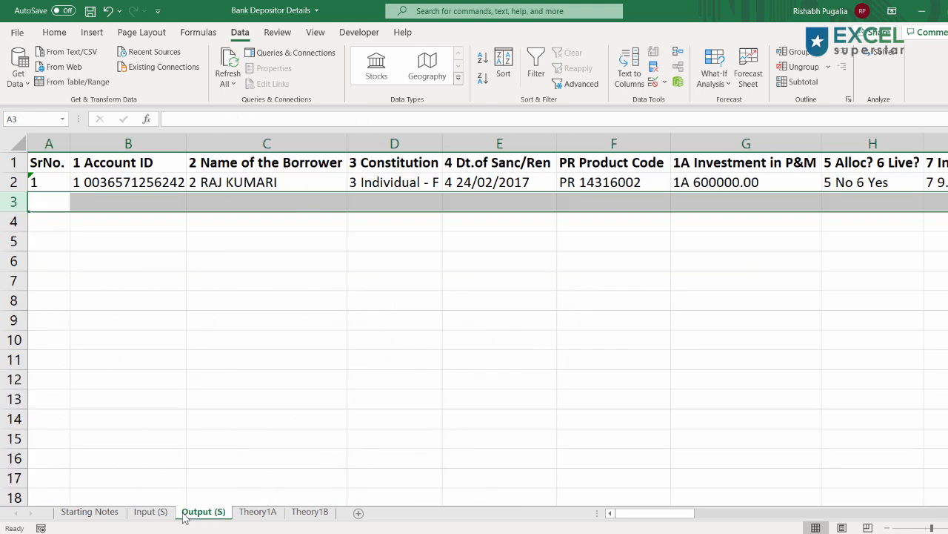
click(150, 511)
scroll(228, 386, down, 5)
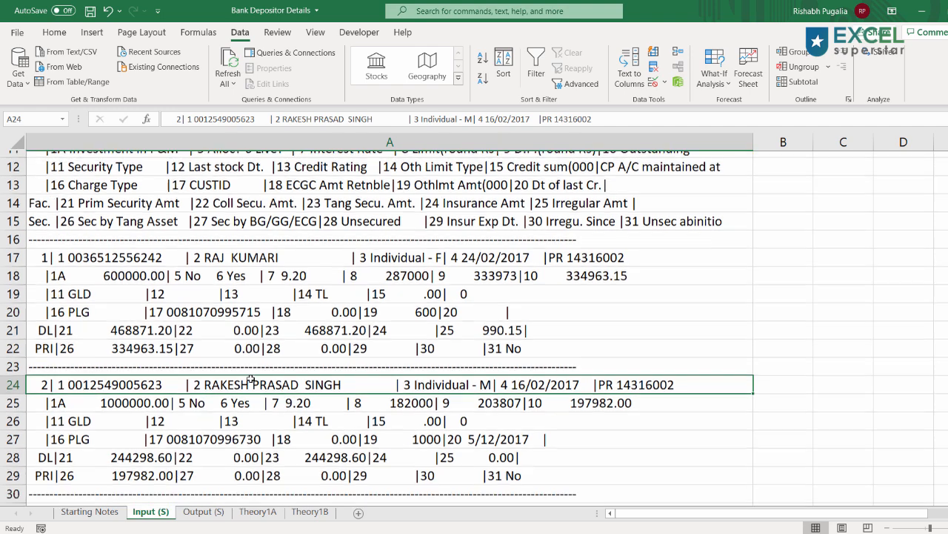
scroll(252, 379, up, 2)
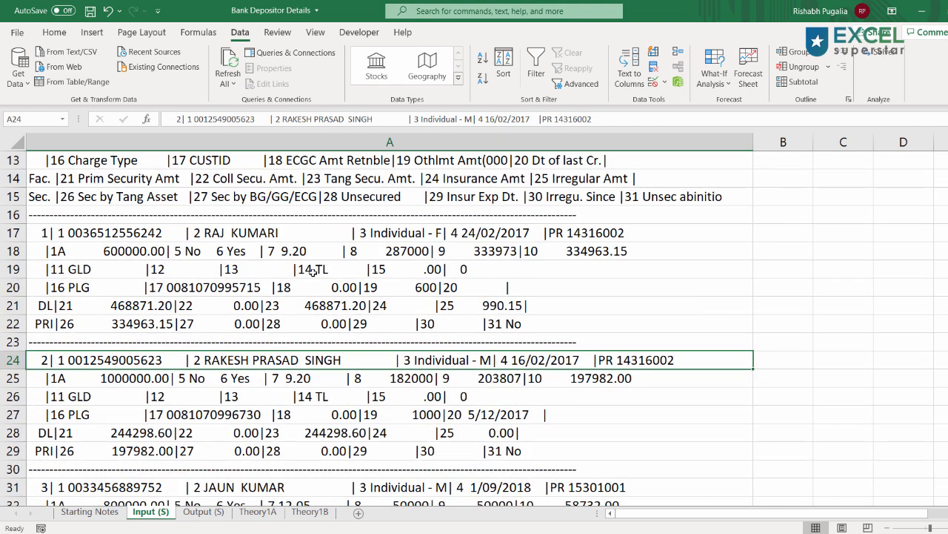
Bold the first line of each of the first three borrower records in cells A17, A24 and A31
click(269, 230)
key(ctrl+b)
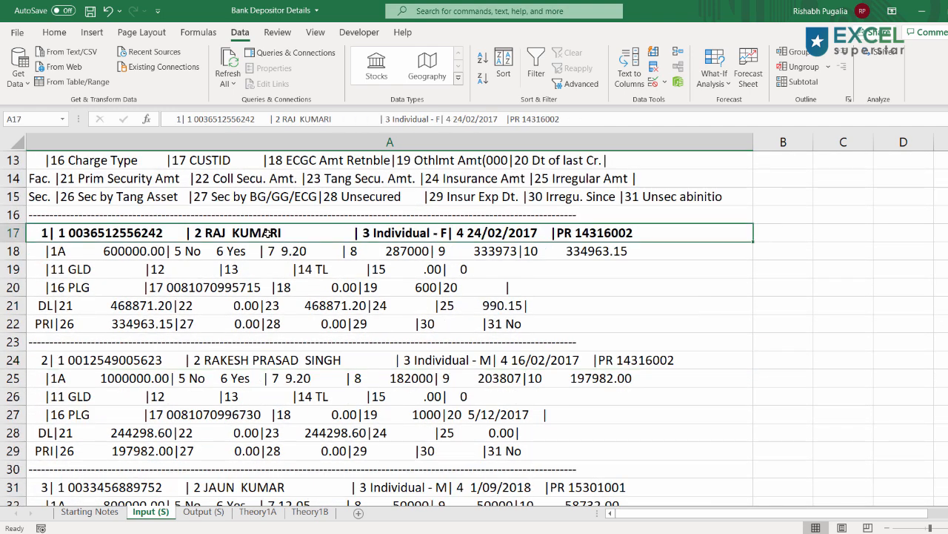
click(253, 362)
key(ctrl+b)
scroll(254, 363, down, 2)
click(262, 377)
key(ctrl+b)
scroll(304, 365, up, 2)
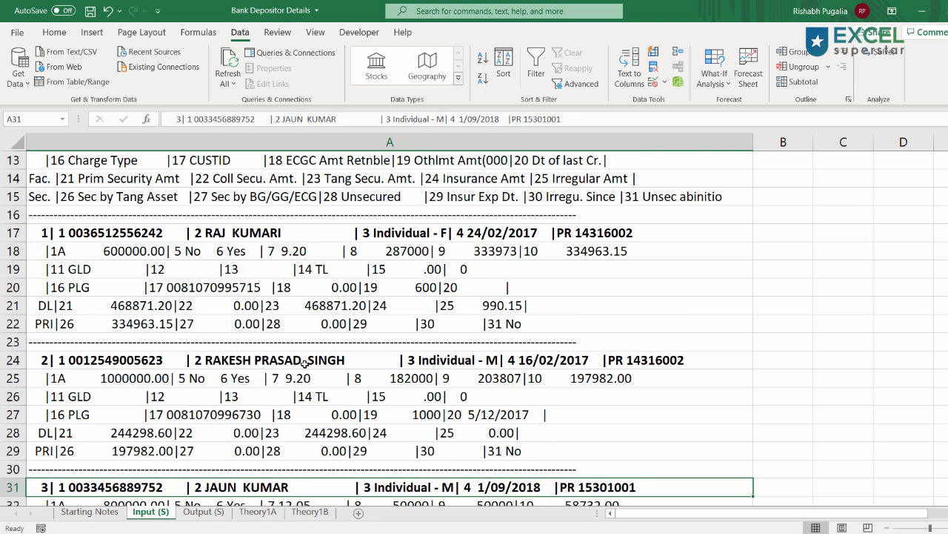
Examine the first borrower's record in A17:A22 against the header lines above it
drag(289, 236, 271, 324)
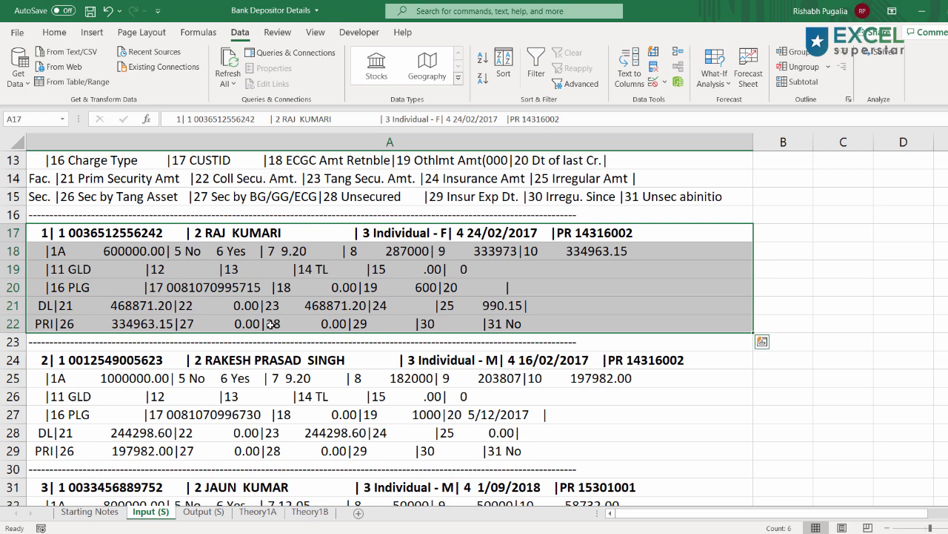
scroll(271, 324, up, 2)
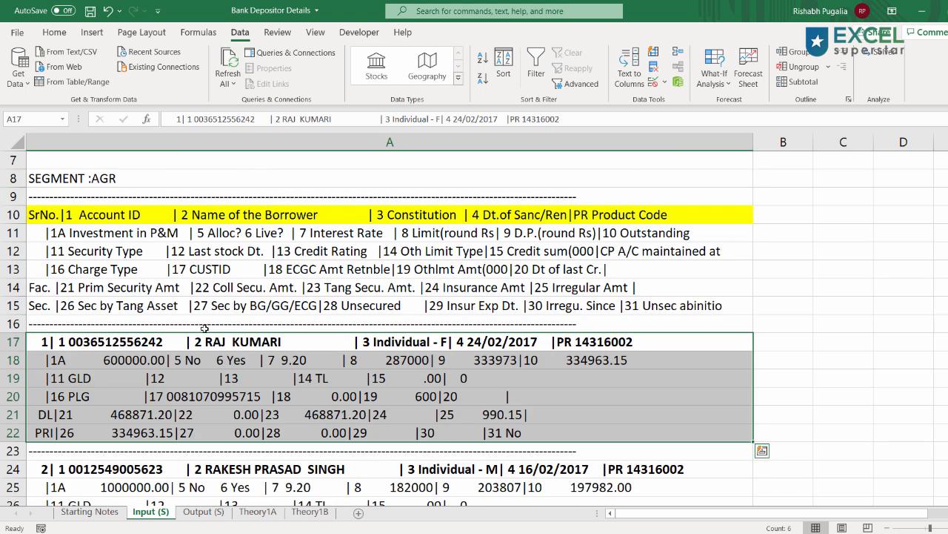
click(15, 341)
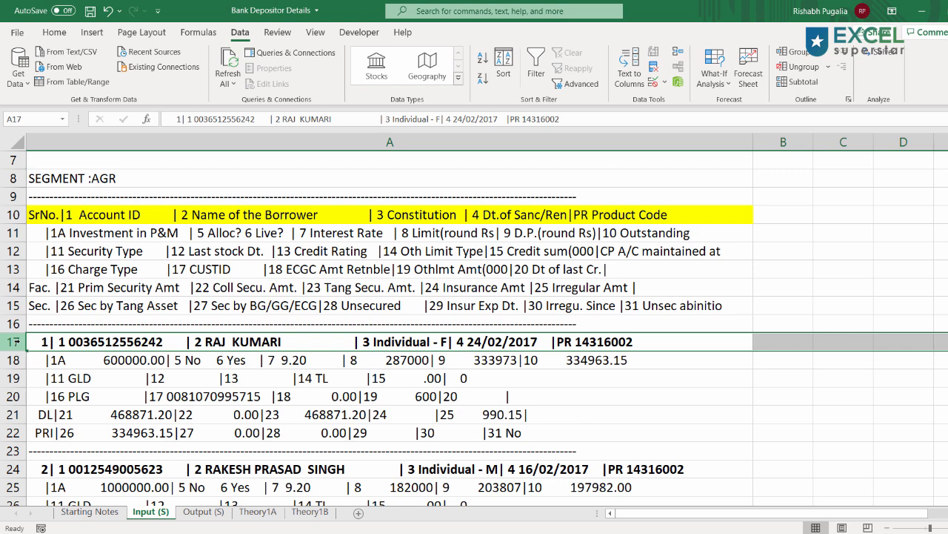
On the Theory1A sheet, enter the formula =B2 in cell C2 beside the list of months
click(272, 520)
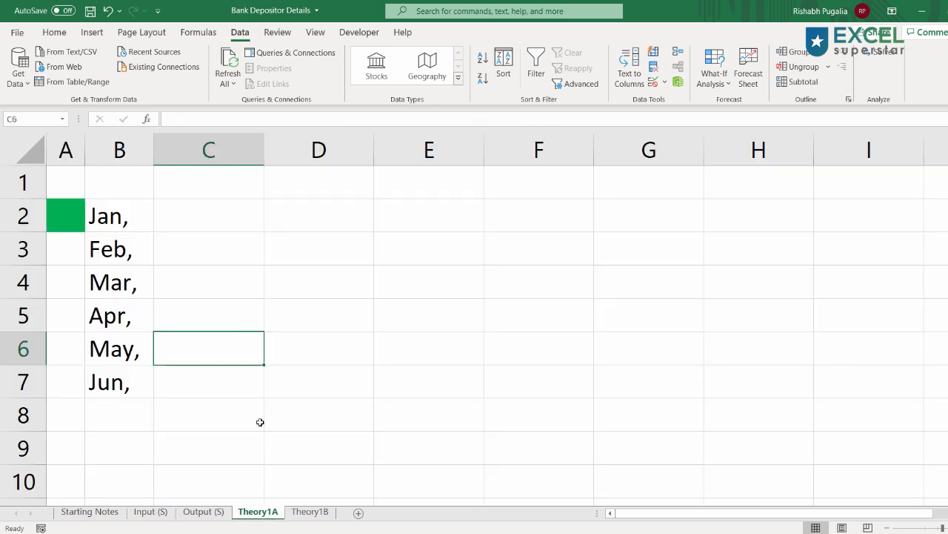
ctrl+scroll(250, 364, up, 1)
scroll(248, 357, up, 1)
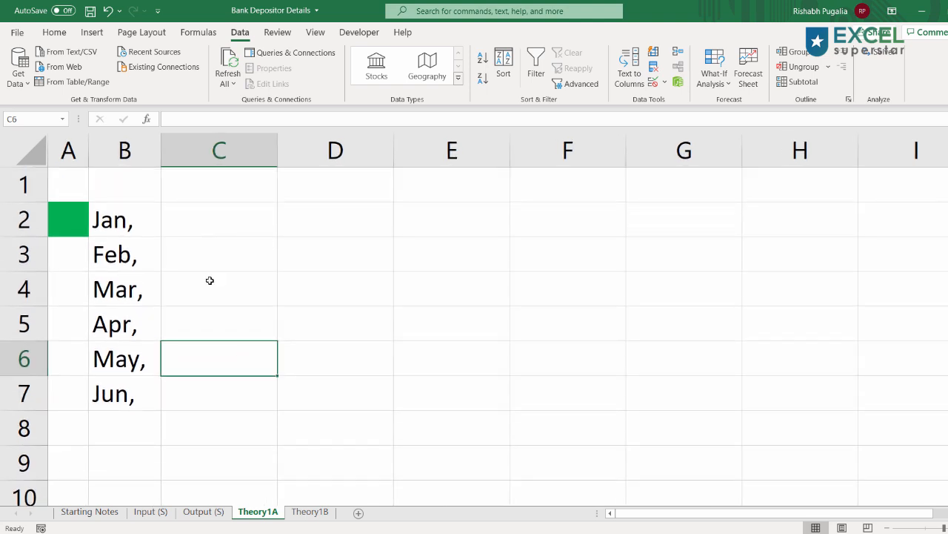
click(213, 401)
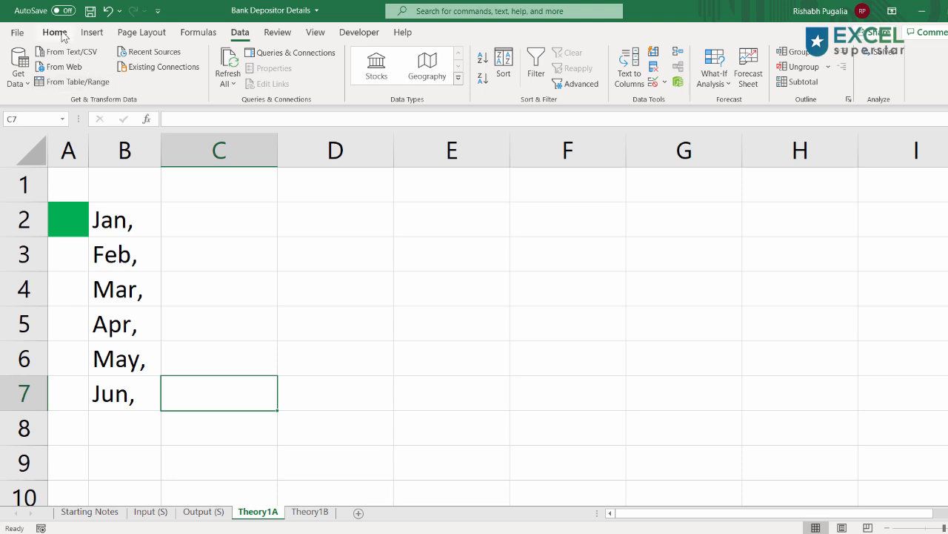
drag(111, 220, 123, 387)
click(251, 402)
click(207, 219)
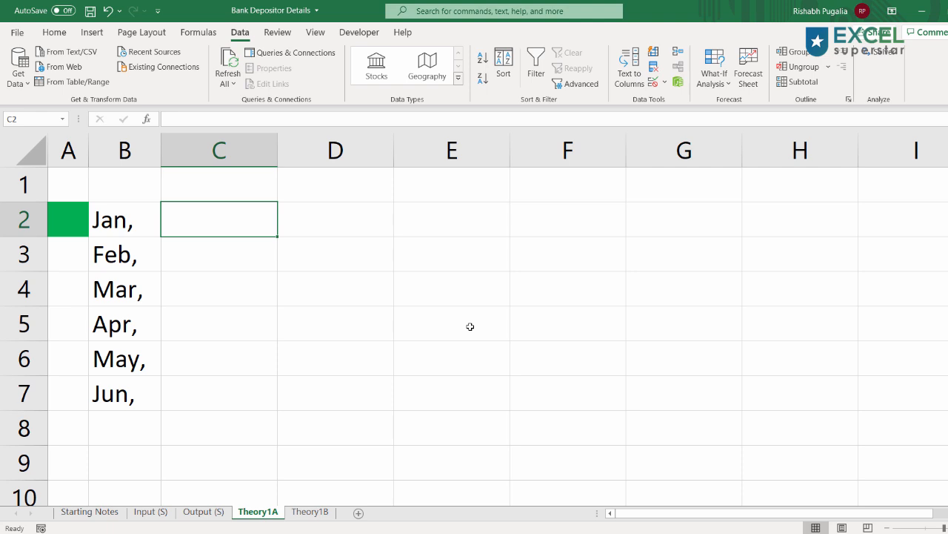
text(=)
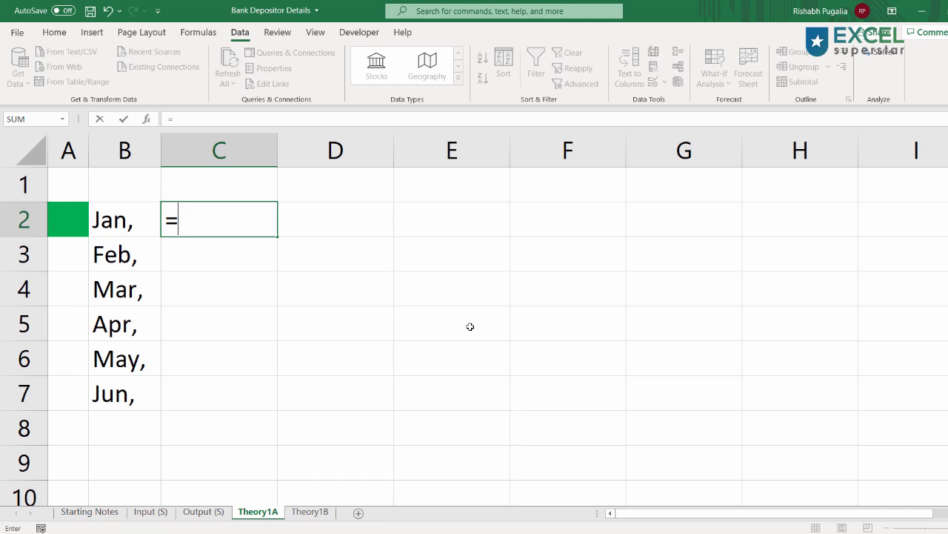
key(Left)
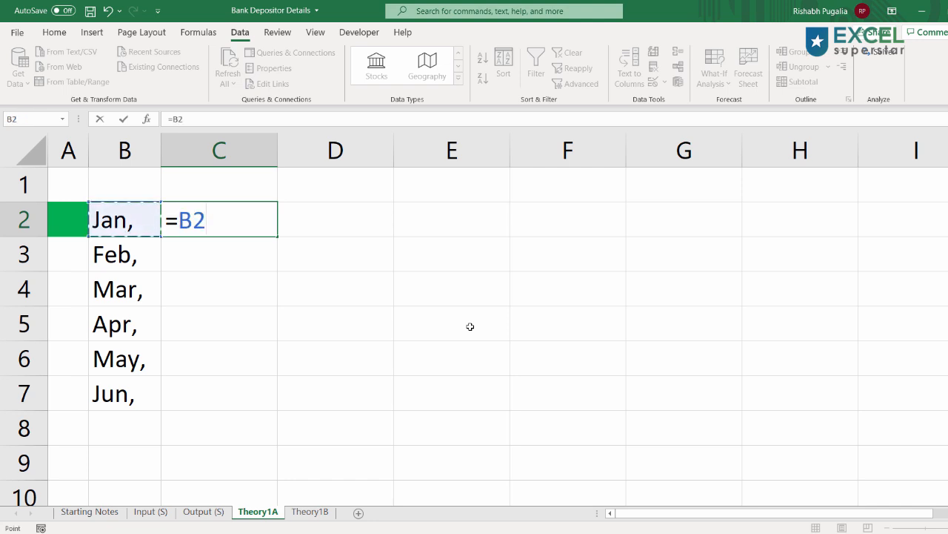
key(Return)
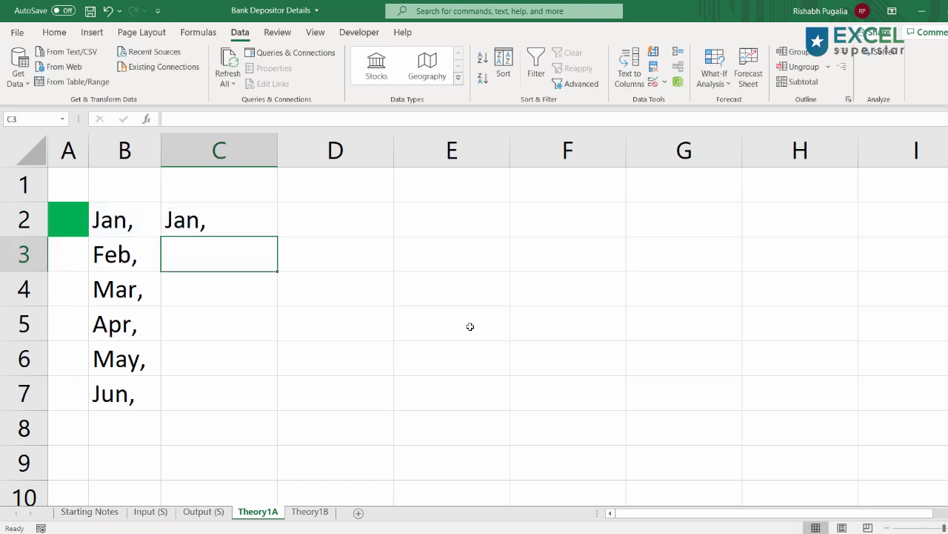
Enter the formula =C2&B3 in cell C3 to join the cell above with the month beside it
text(=)
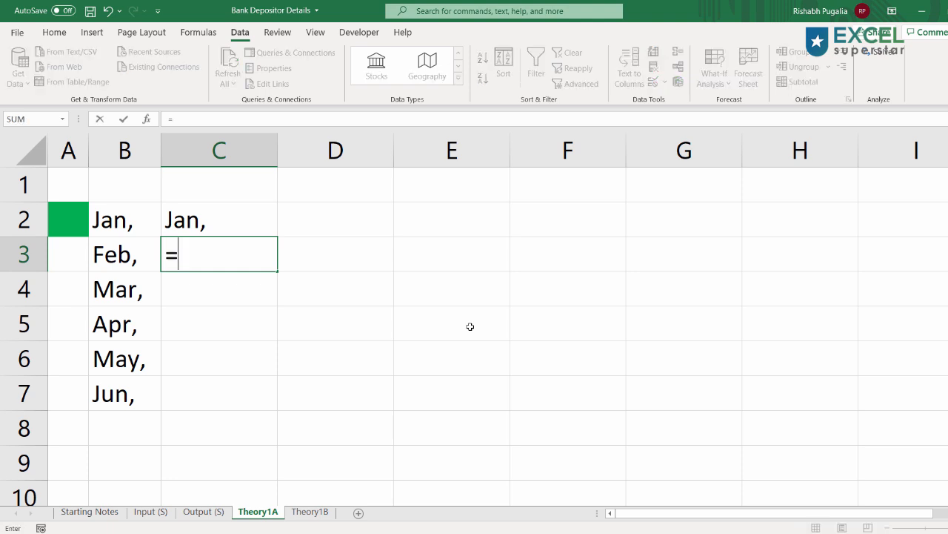
key(Up)
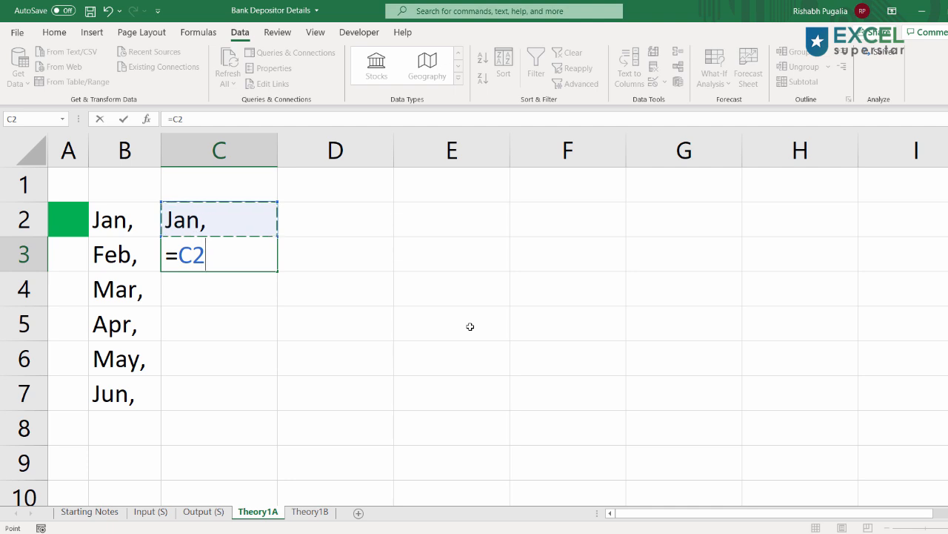
text(&)
key(Left)
key(Return)
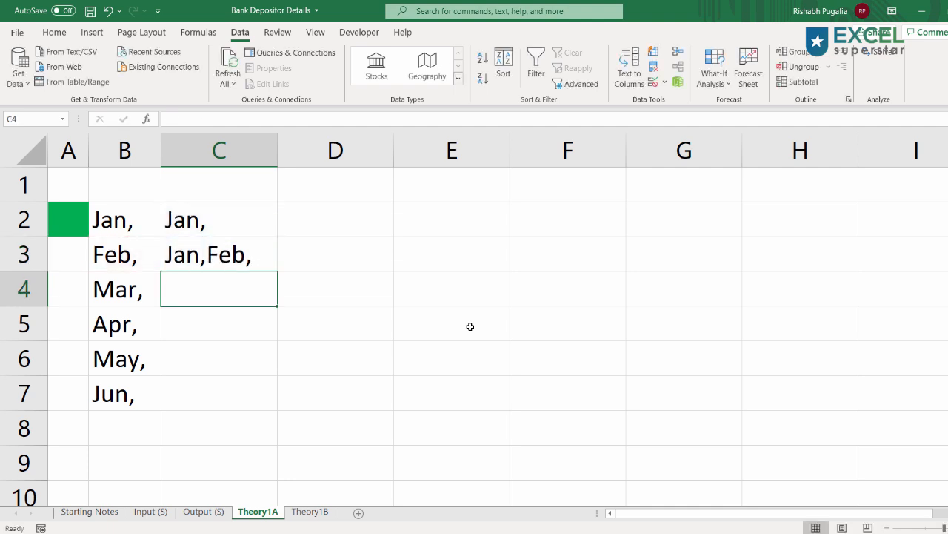
Fill the concatenation formula from C3 down through C7
double_click(267, 255)
key(Escape)
drag(278, 271, 273, 307)
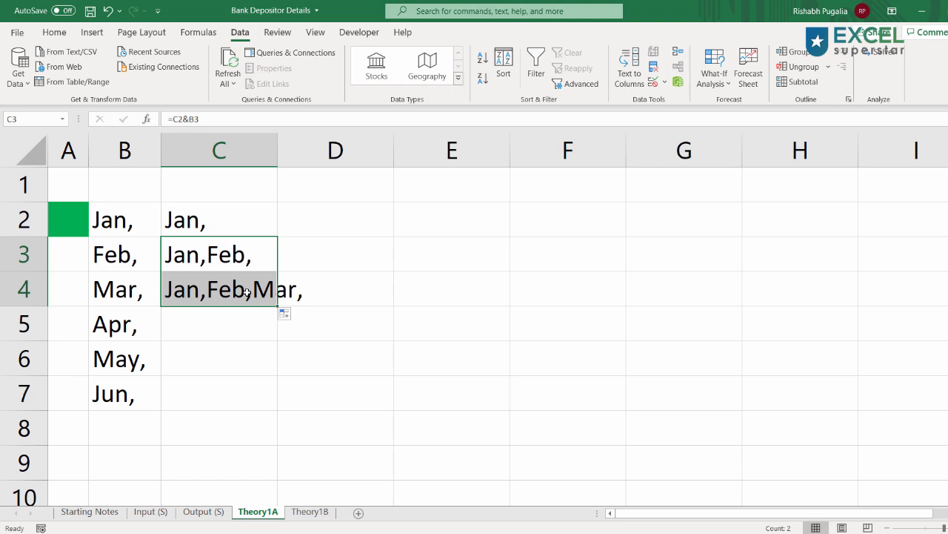
click(251, 298)
drag(277, 306, 279, 412)
click(240, 403)
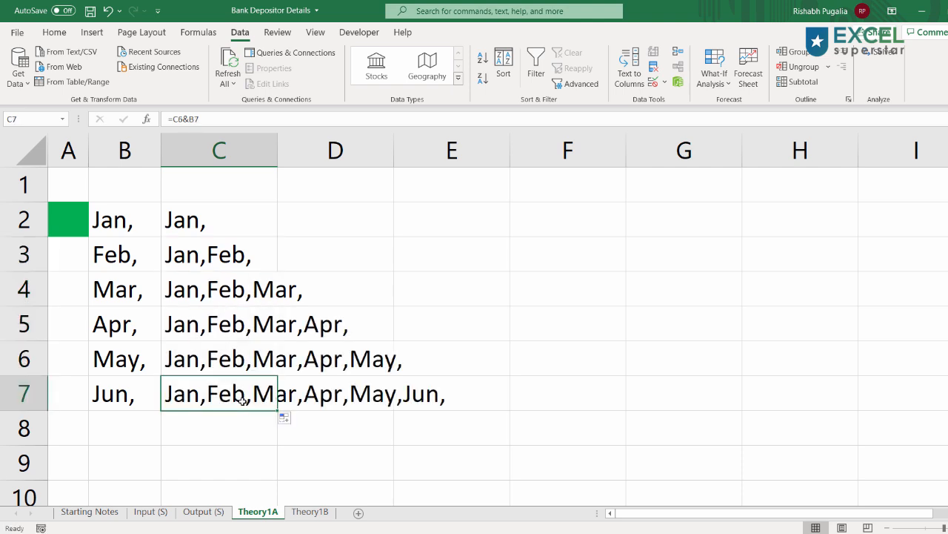
Inspect the cell references of the concatenation formulas in C3, C4, C5 and C7
click(188, 259)
double_click(189, 256)
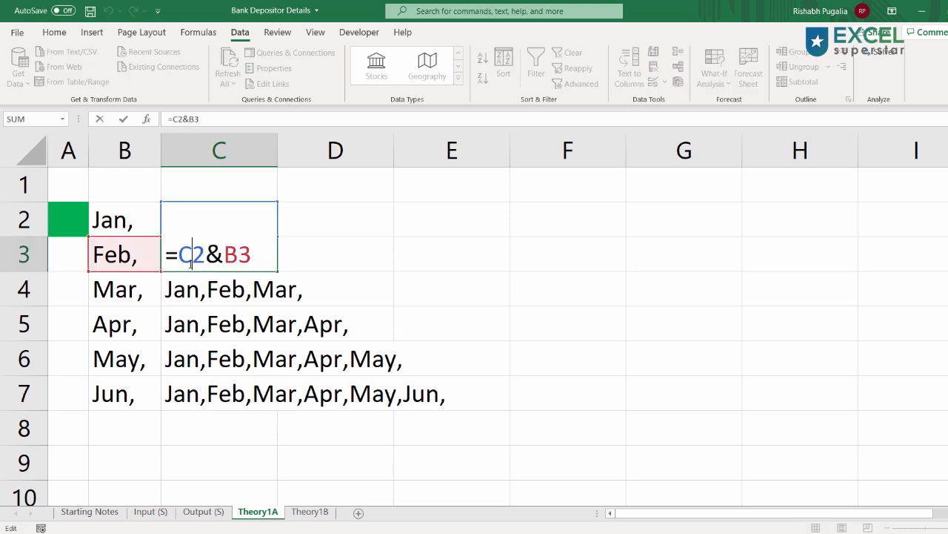
double_click(201, 290)
key(Escape)
double_click(204, 318)
key(Escape)
double_click(210, 388)
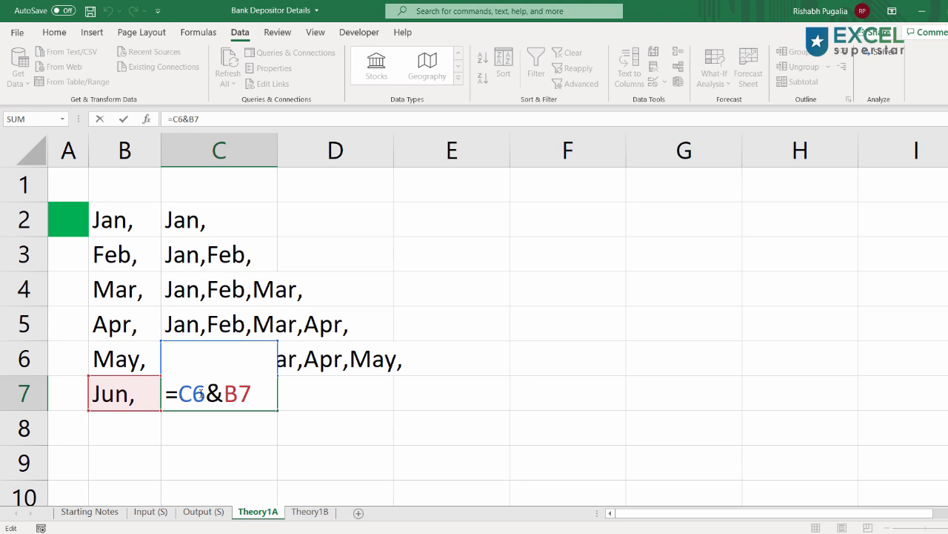
key(Escape)
Trace how the text accumulates from C2 to C7 and review both references in the C7 formula
drag(221, 214, 454, 387)
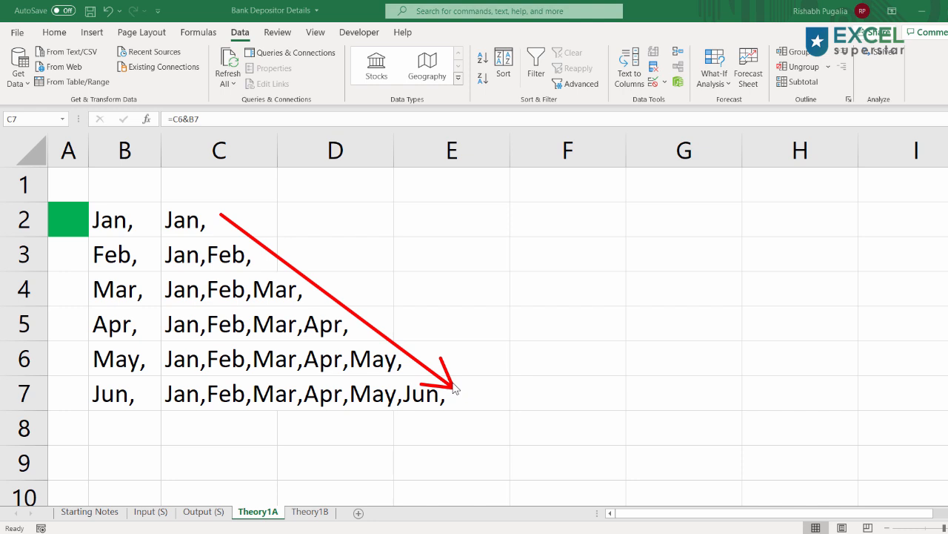
key(Escape)
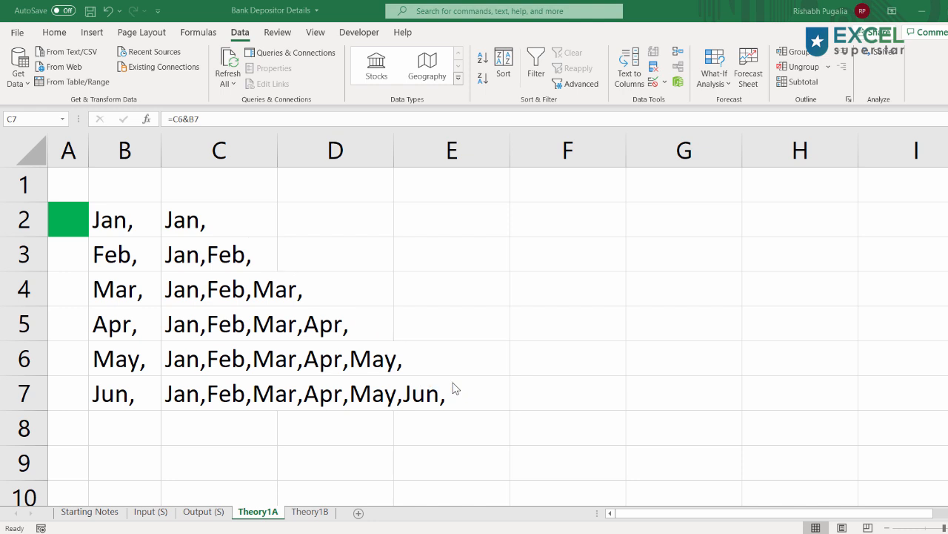
click(197, 394)
double_click(197, 394)
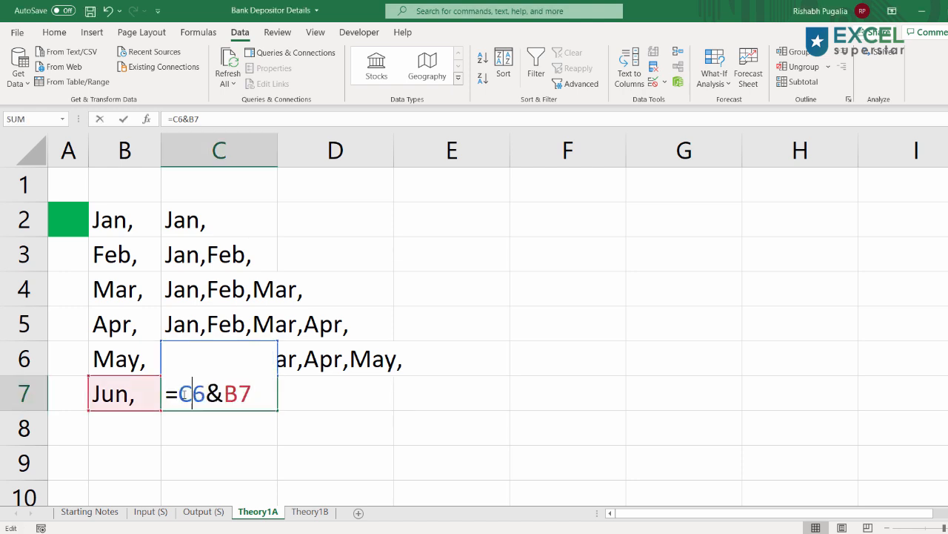
drag(180, 394, 275, 396)
key(Escape)
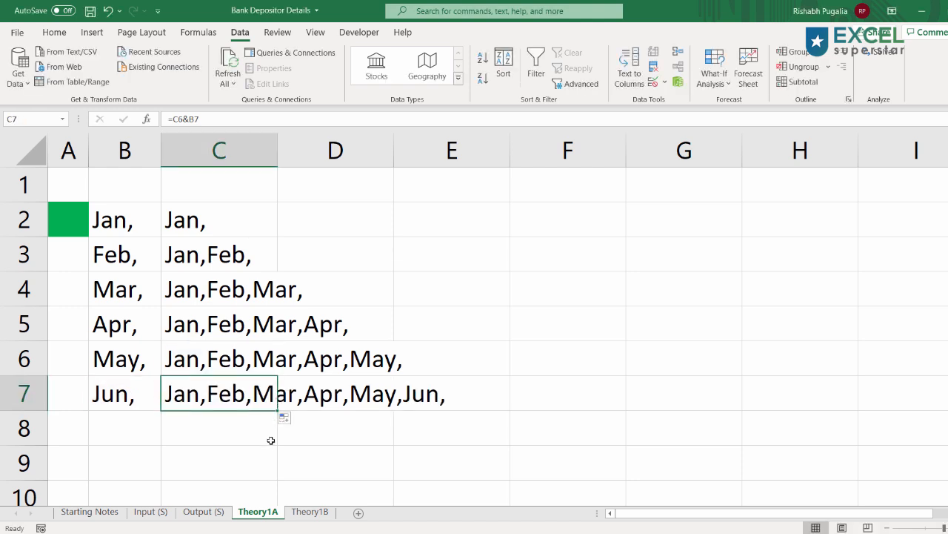
On the Theory1B sheet, examine the three borrower record blocks in A2:A4, A6:A7 and A9:A10
click(310, 512)
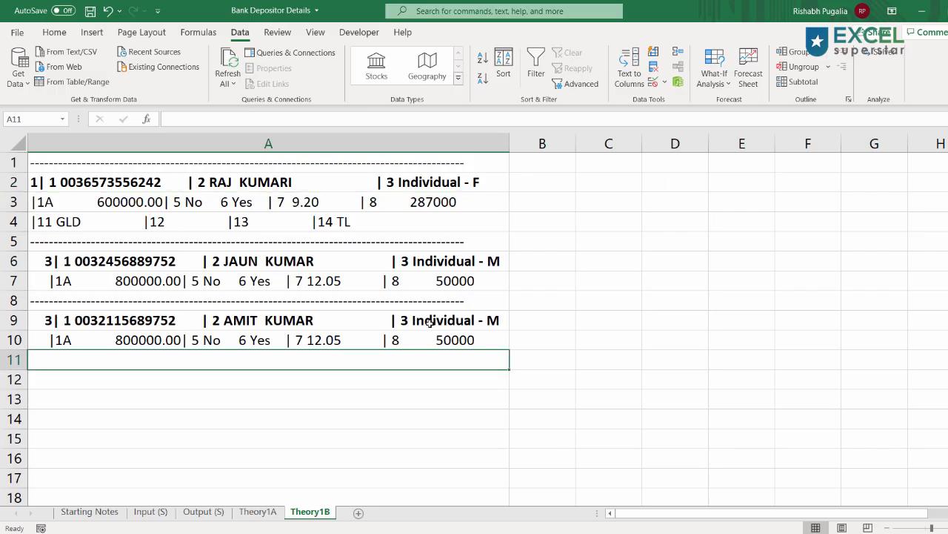
drag(240, 184, 241, 223)
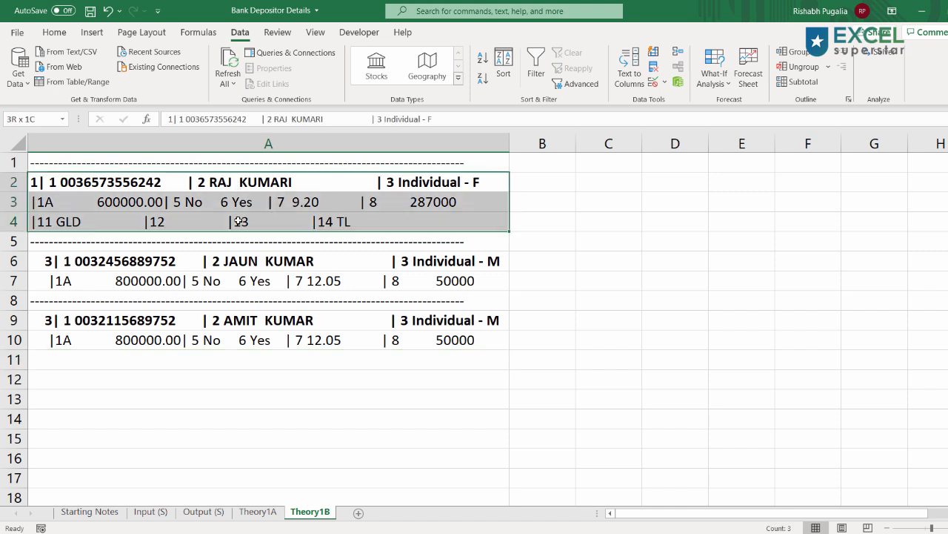
drag(240, 267, 245, 278)
drag(252, 326, 246, 341)
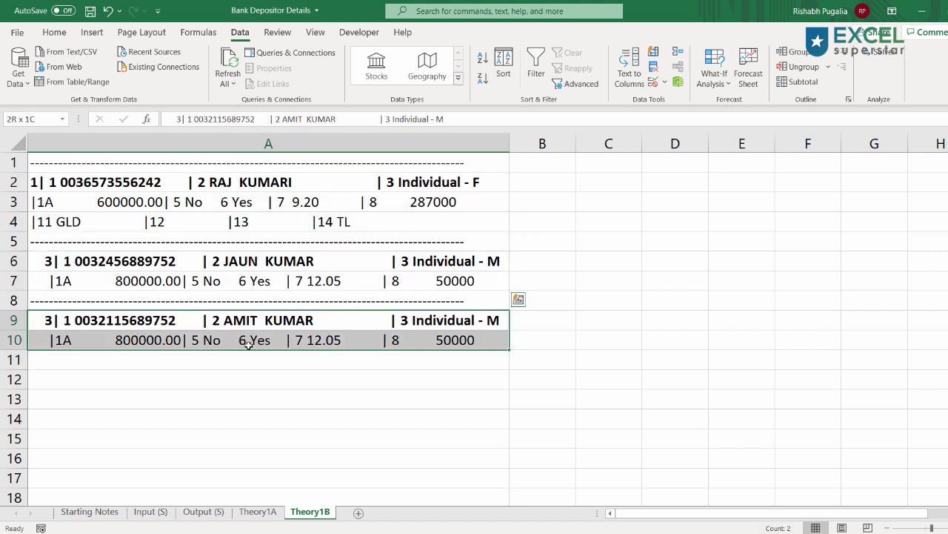
Highlight cells B4, B7 and B10, beside the last line of each borrower block, with yellow fill
click(542, 221)
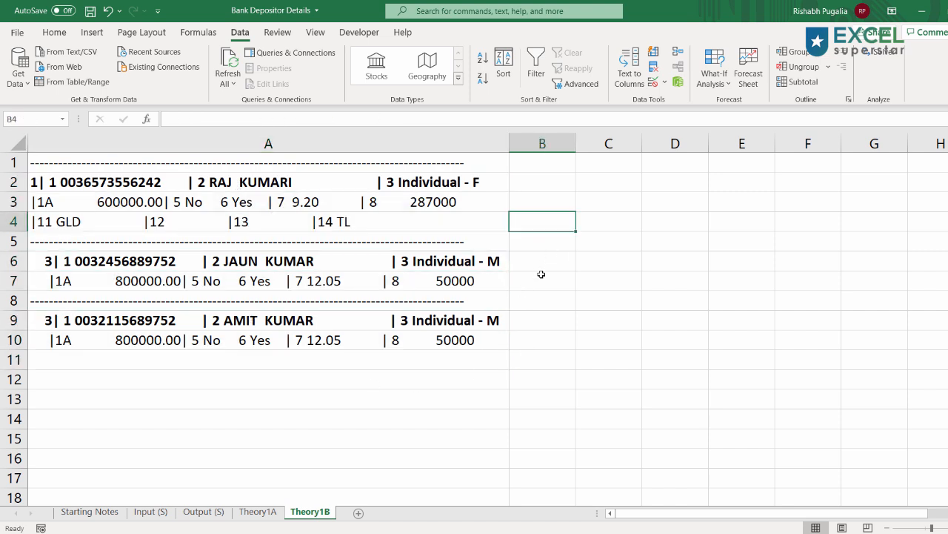
ctrl+click(536, 281)
ctrl+click(533, 346)
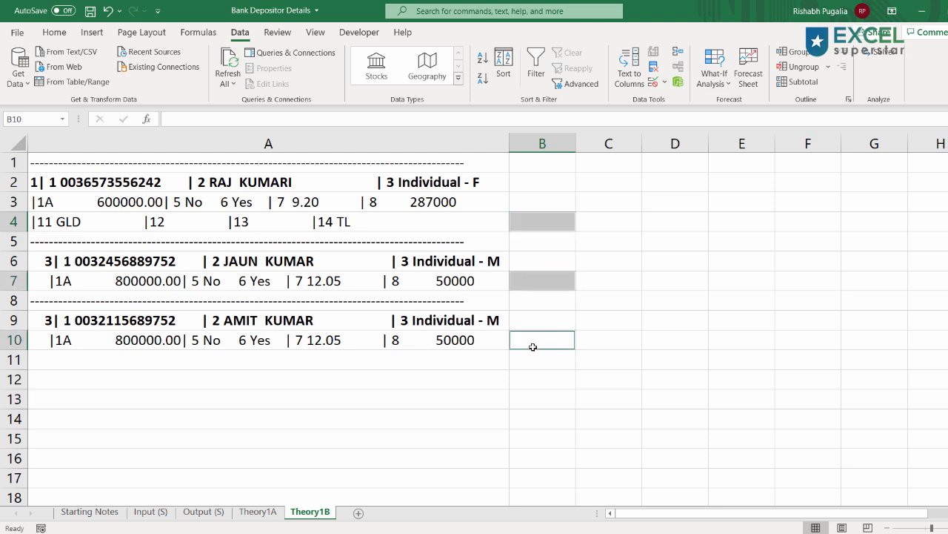
click(54, 34)
click(206, 80)
click(541, 223)
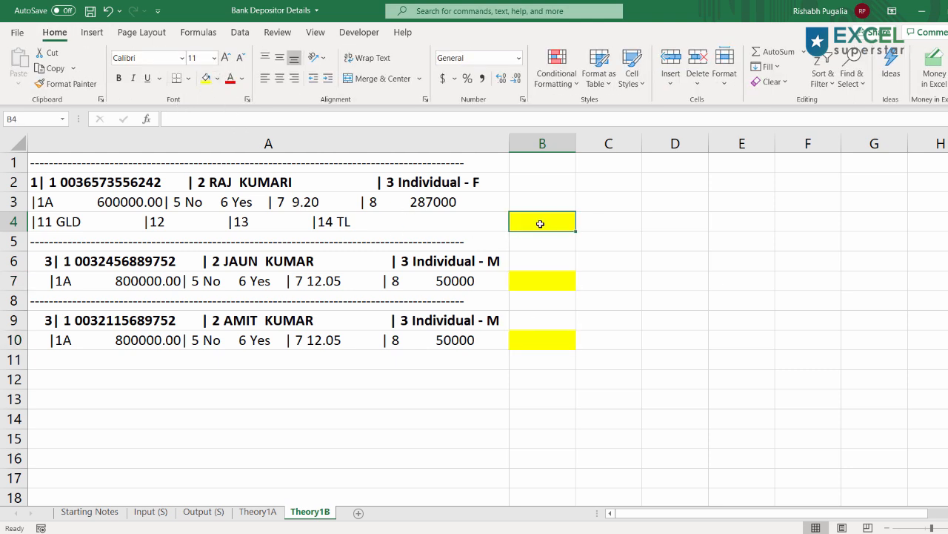
Copy the full text of A2 into the highlighted cell B4
double_click(486, 183)
drag(486, 184, 24, 176)
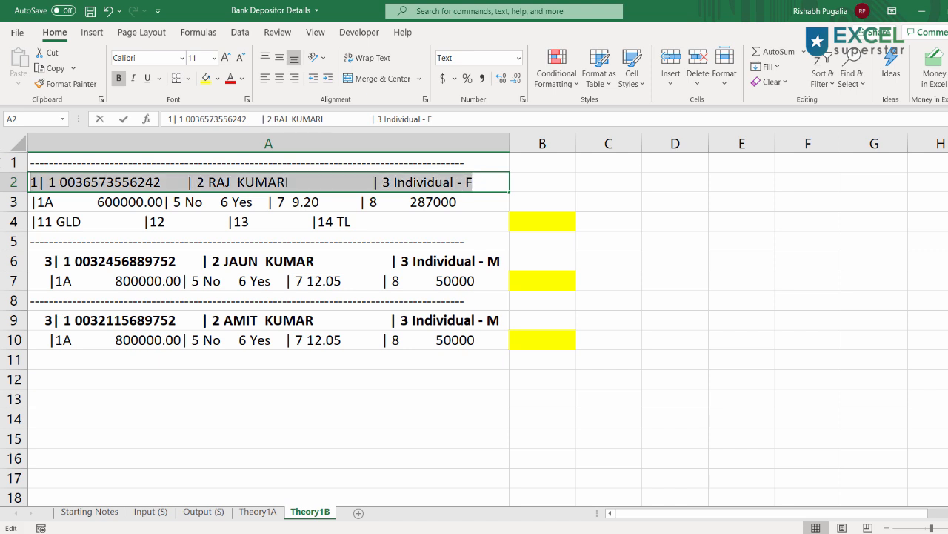
key(ctrl+c)
click(521, 220)
key(ctrl+v)
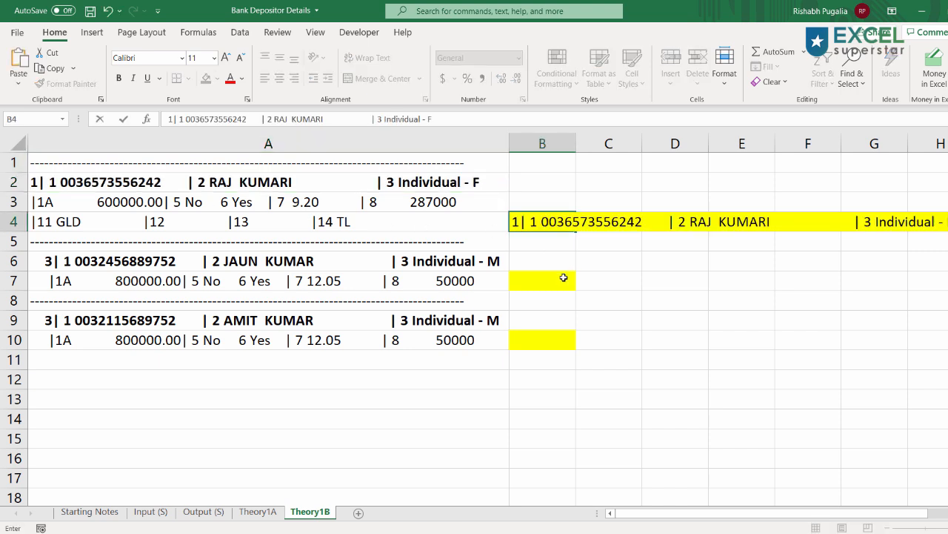
click(565, 279)
Try appending the text of A3 to the end of the text in B4, discard it and clear B4
click(344, 203)
double_click(485, 204)
drag(486, 203, 4, 173)
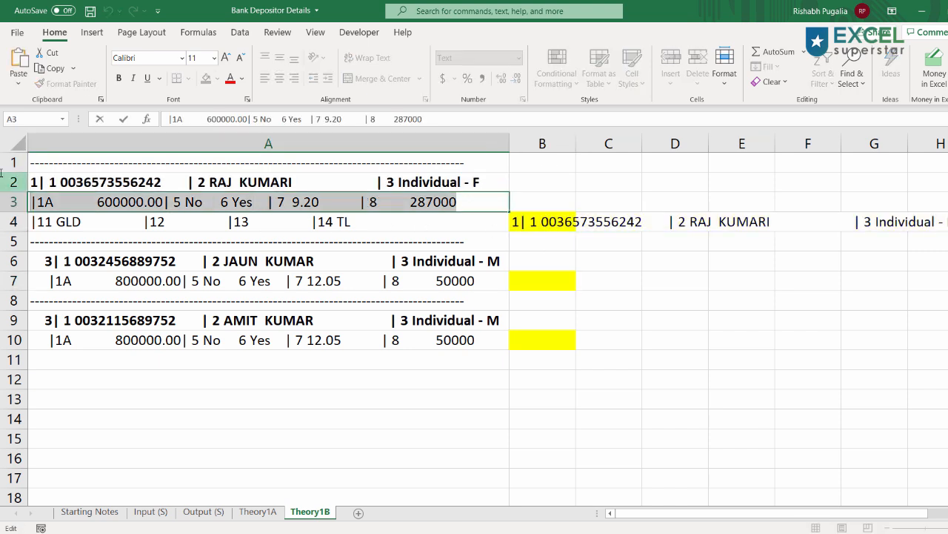
double_click(535, 221)
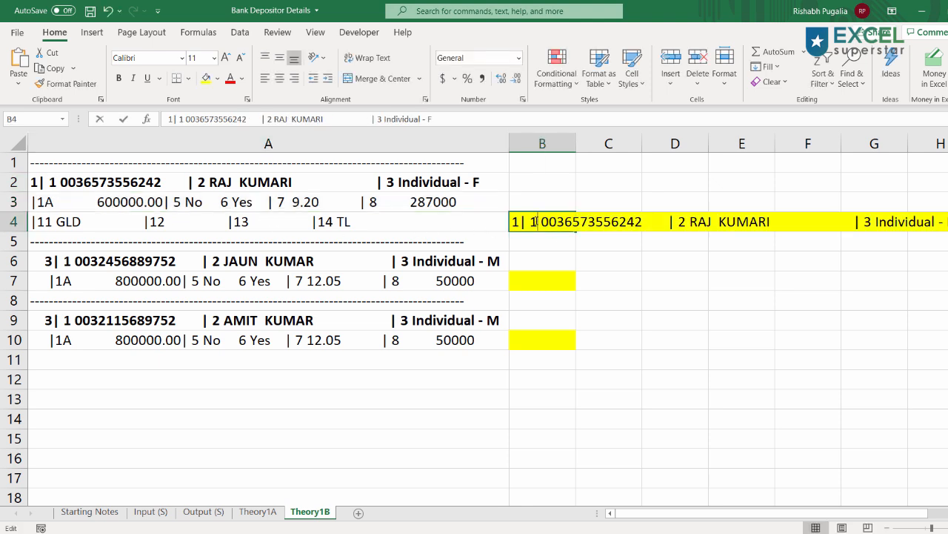
key(alt+Return)
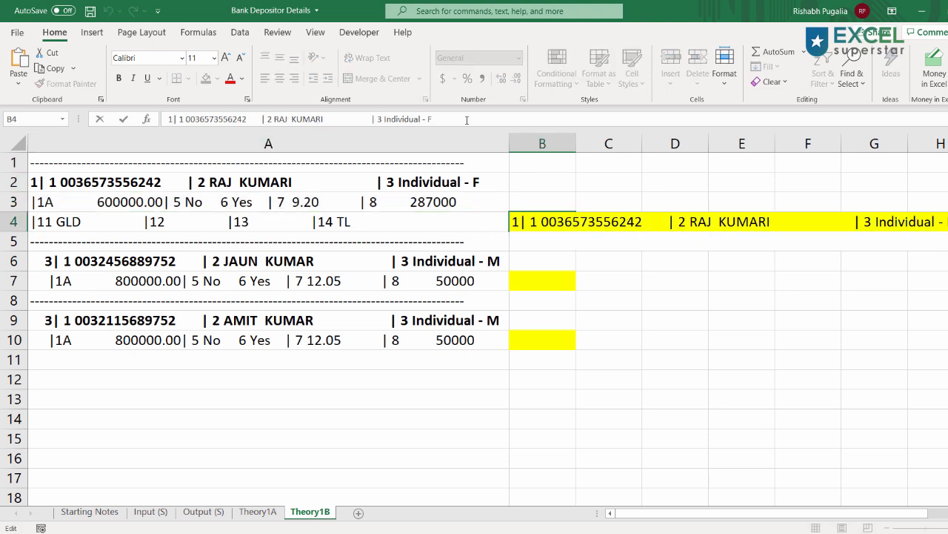
key(ctrl+v)
drag(712, 123, 166, 119)
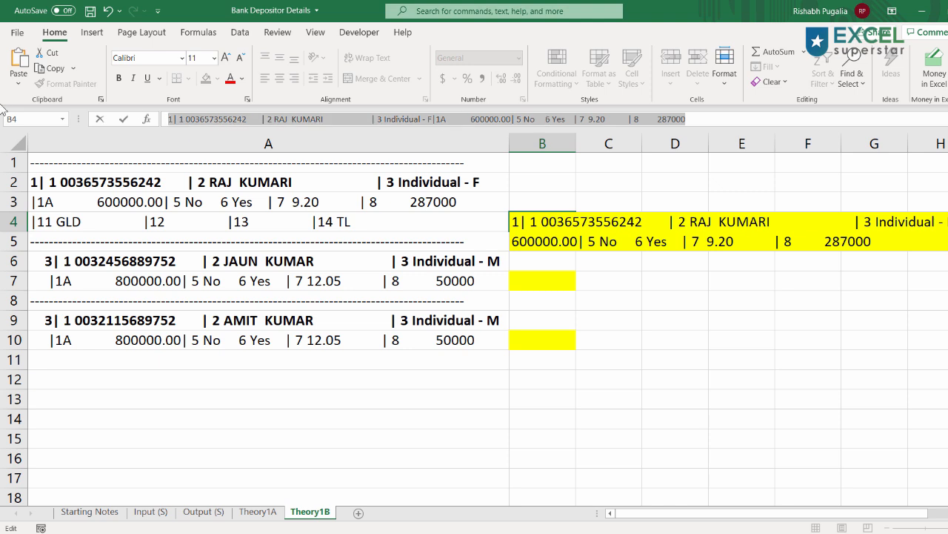
key(Escape)
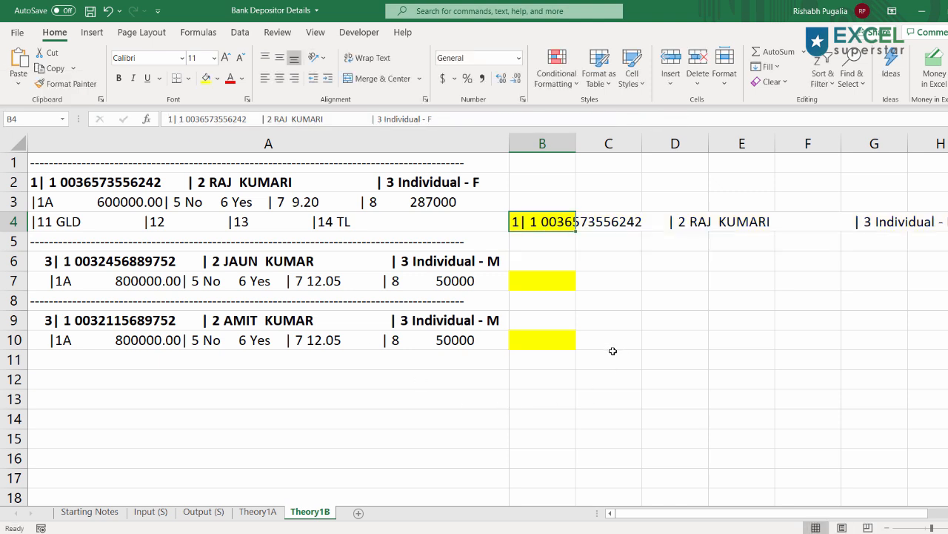
key(Delete)
Enter the formula =A2 in cell B2
click(542, 187)
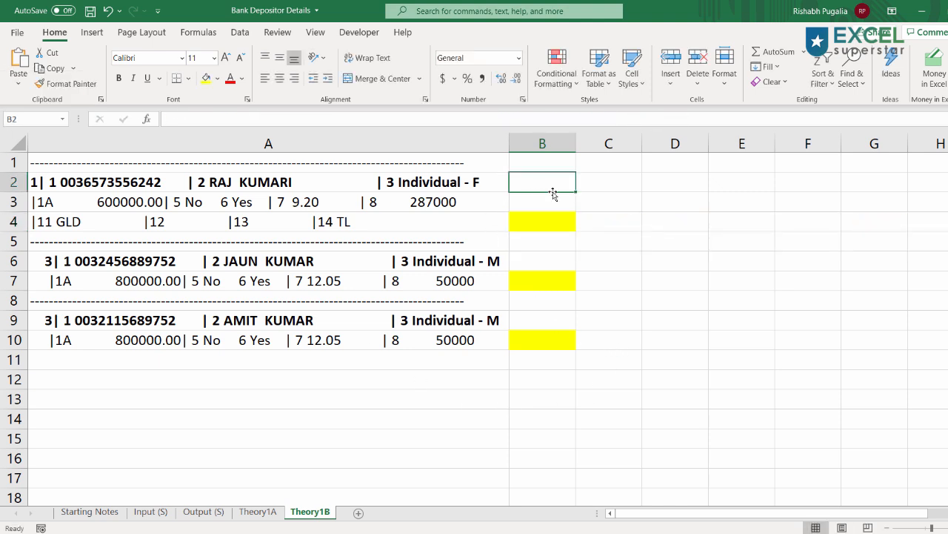
text(=)
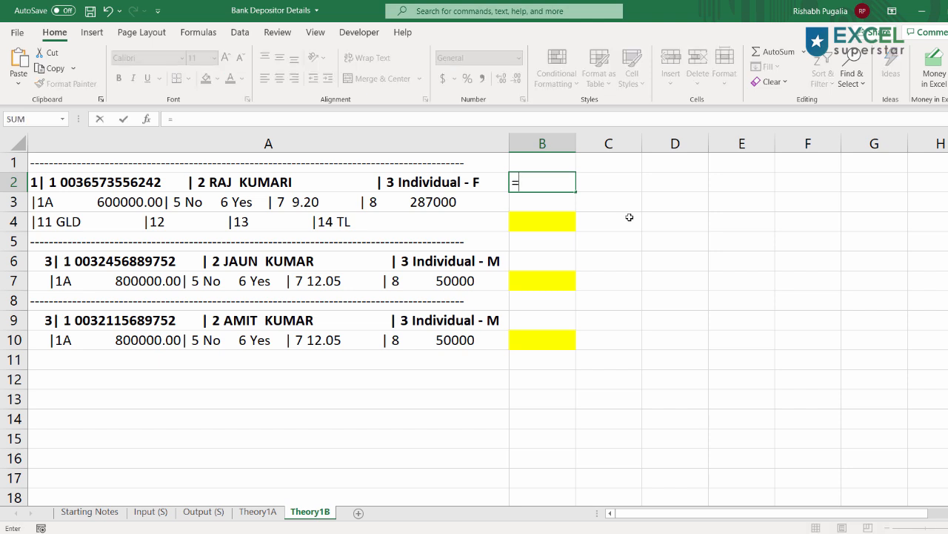
key(Left)
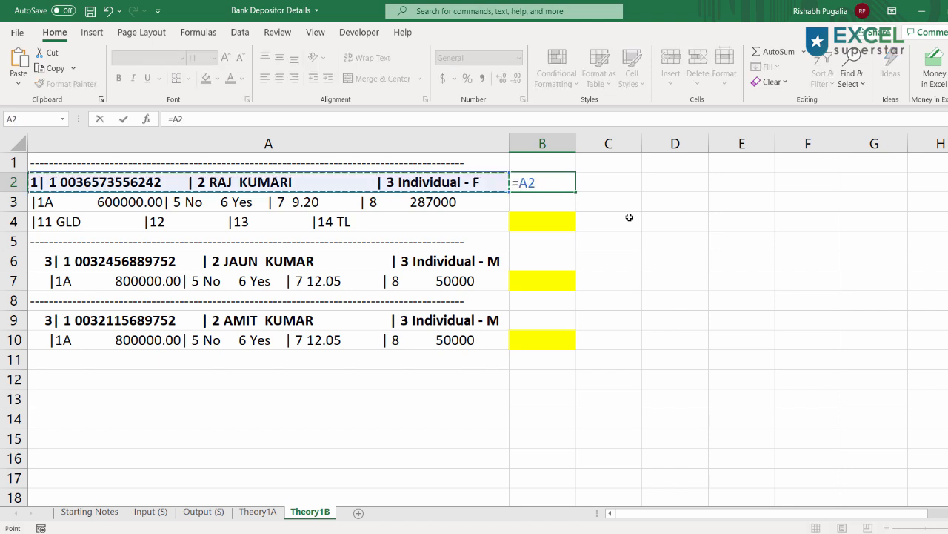
key(Return)
Enter the cumulative concatenation formula =B2&A3 in cell B3
text(=)
key(Up)
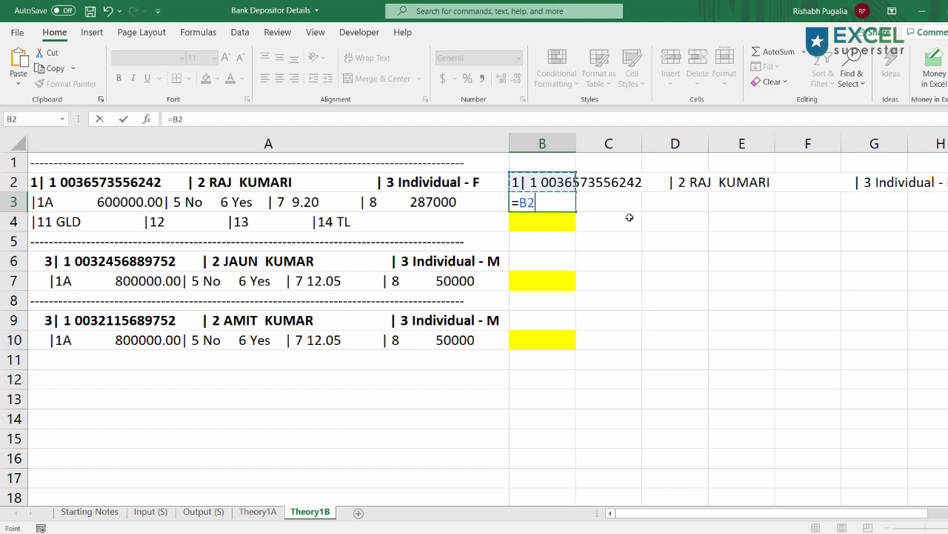
text(&)
key(Left)
key(Return)
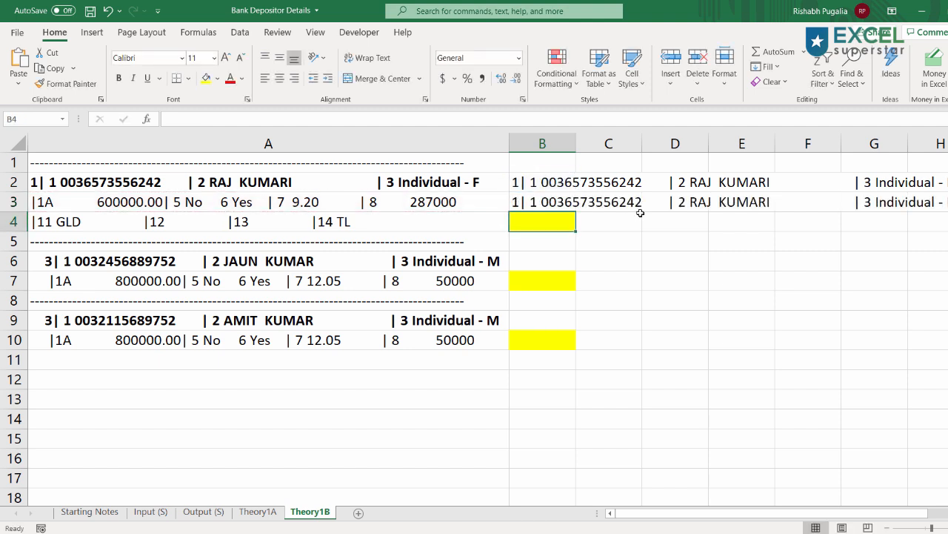
Fill the concatenation formula from B3 down through B10 and select B10
click(567, 206)
drag(576, 211, 558, 345)
click(548, 337)
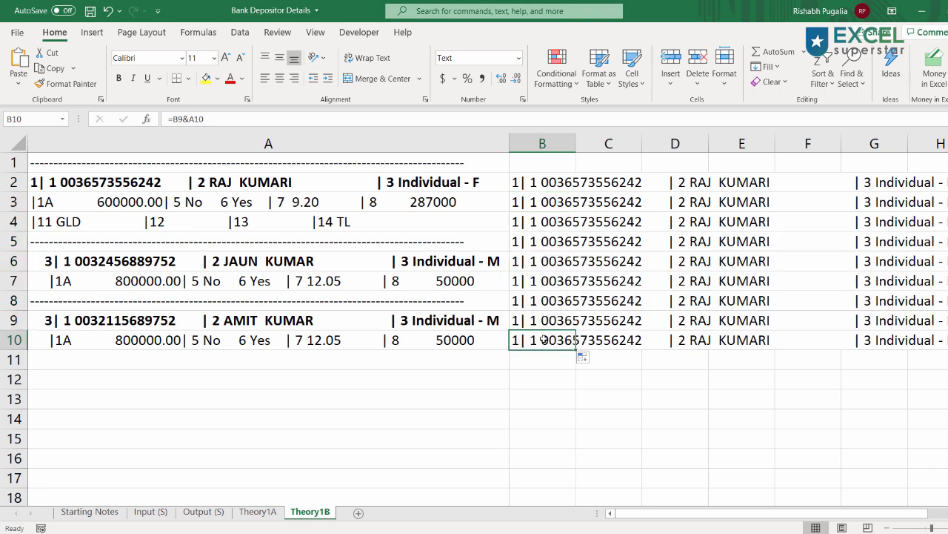
Follow the overflowing text along row 10 to examine how the record lines and dashed separators accumulate
key(Right)
key(Right)
key(Right)
key(Right)
key(Right)
key(Right)
key(Right)
key(Right)
key(Right)
key(Right)
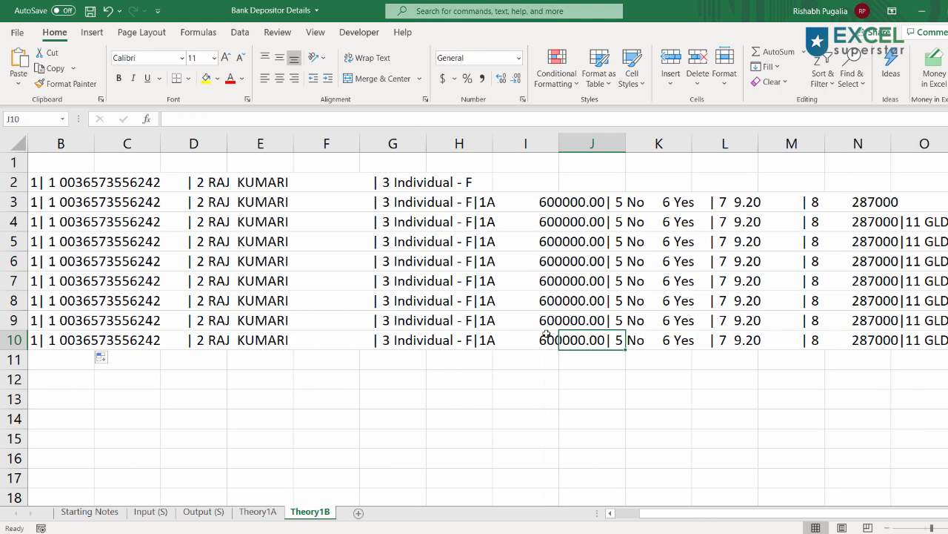
key(Right)
key(Right)
key(Right)
key(Right)
key(Right)
key(Right)
key(Right)
key(Right)
key(Right)
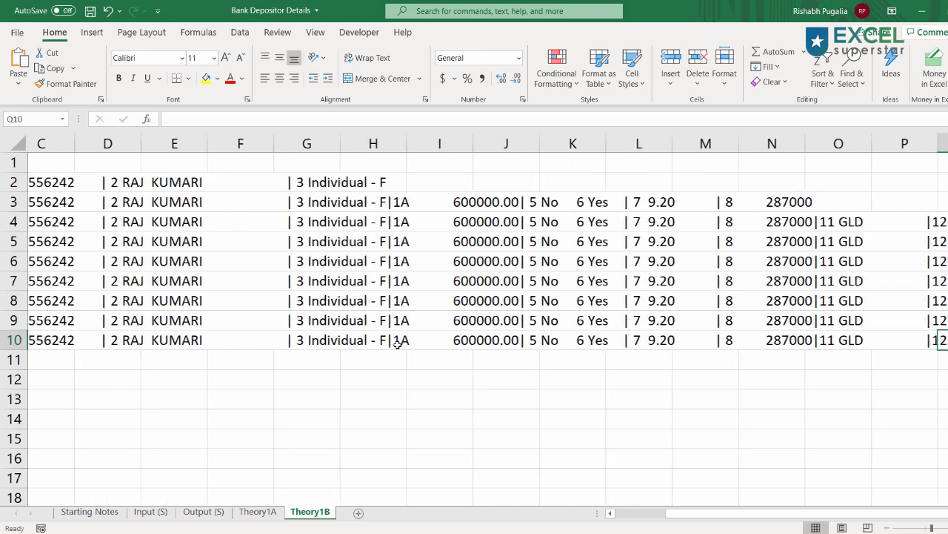
key(Right)
key(Right)
key(Right)
key(Right)
key(Right)
key(Right)
key(Right)
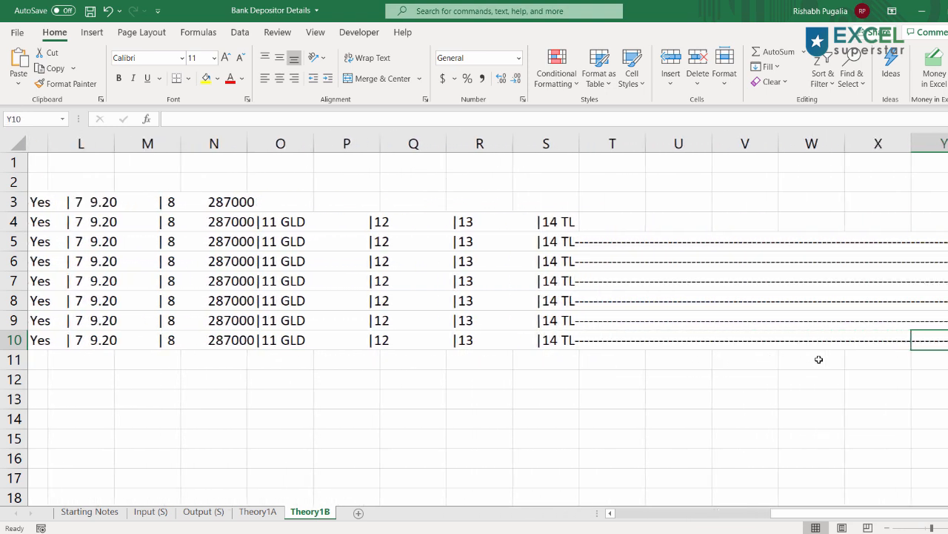
key(Right)
key(Right)
key(Right)
key(Right)
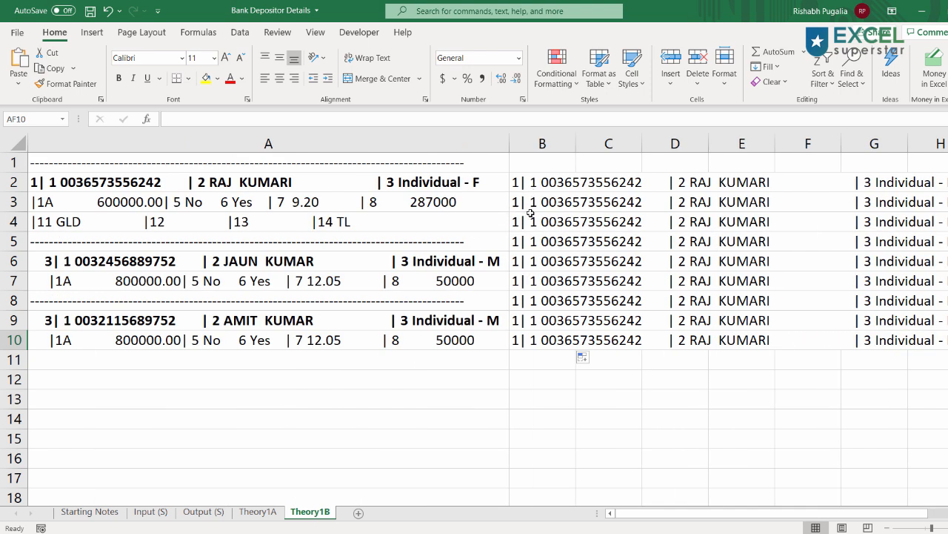
Clear the formulas from B2:B10
drag(530, 185, 521, 340)
key(Delete)
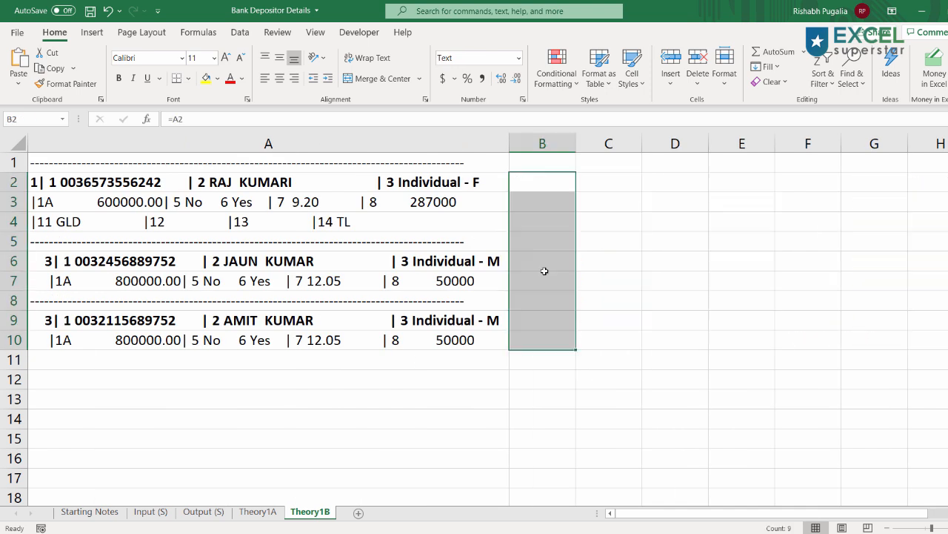
click(530, 214)
Review the A2:A4 record block and the cells B4, B6, B7 and B9 beside the borrower blocks
drag(247, 178, 504, 226)
click(540, 219)
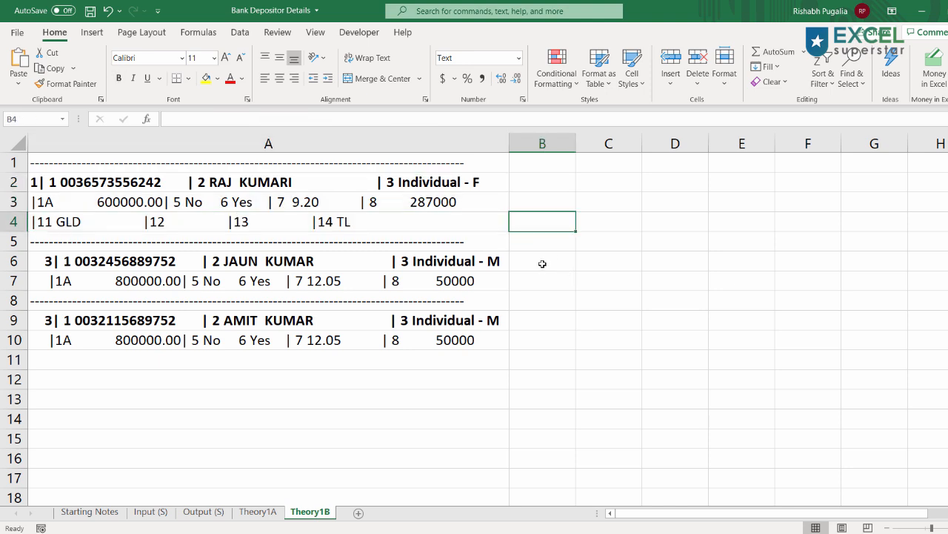
click(540, 262)
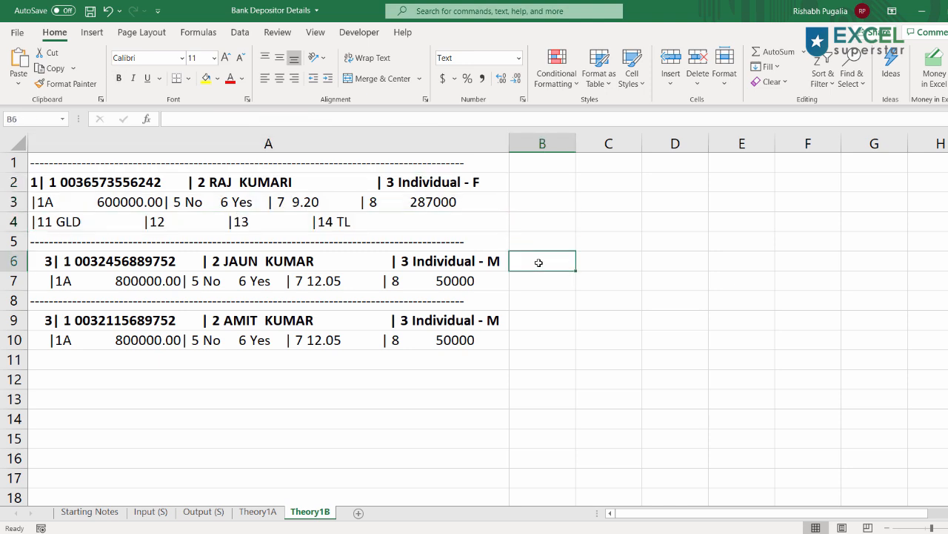
drag(538, 284, 538, 285)
click(545, 321)
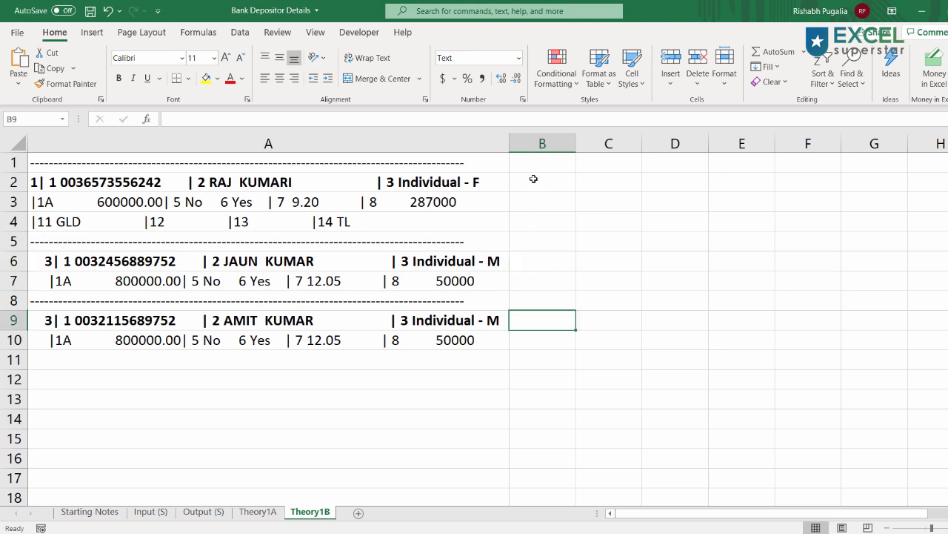
Enter =LEFT(A5,3) in B6 to extract the first three characters of the separator line above
click(531, 260)
text(=)
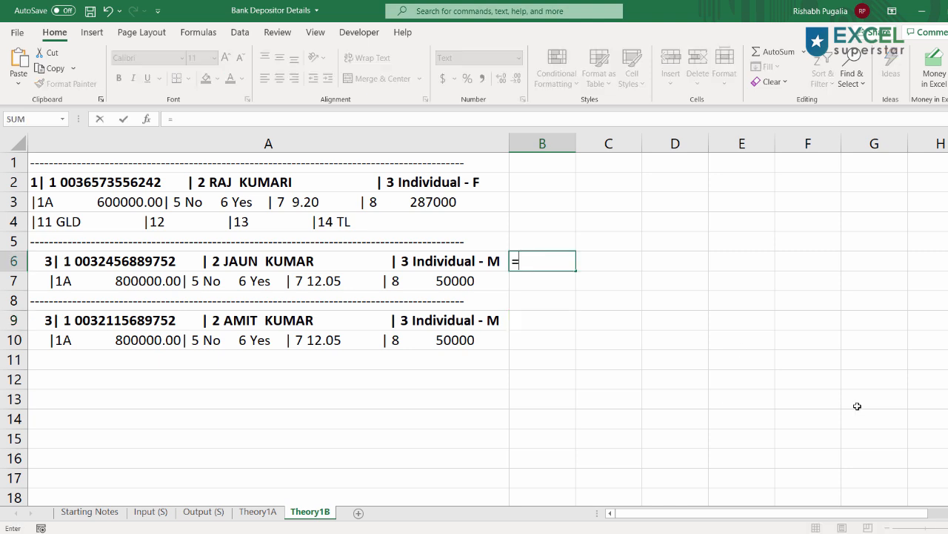
text(lef)
key(Tab)
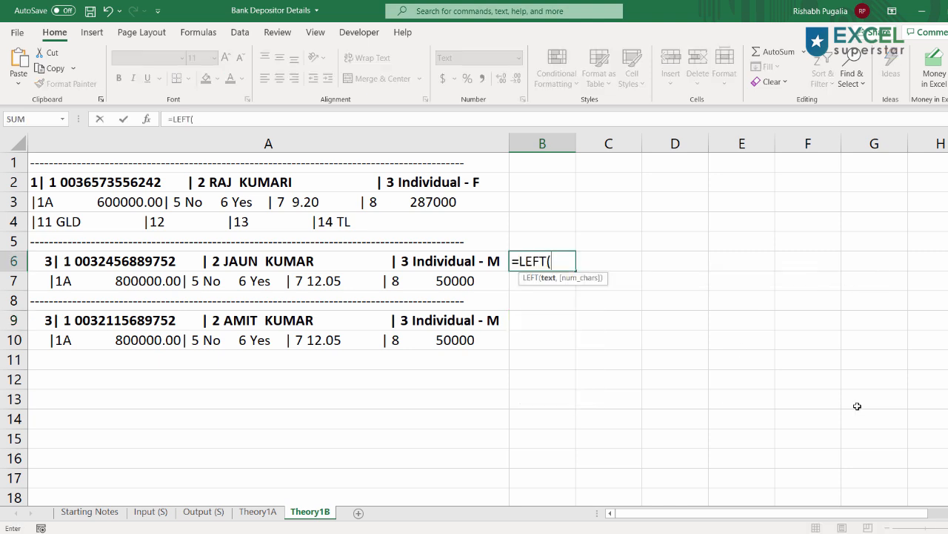
click(461, 242)
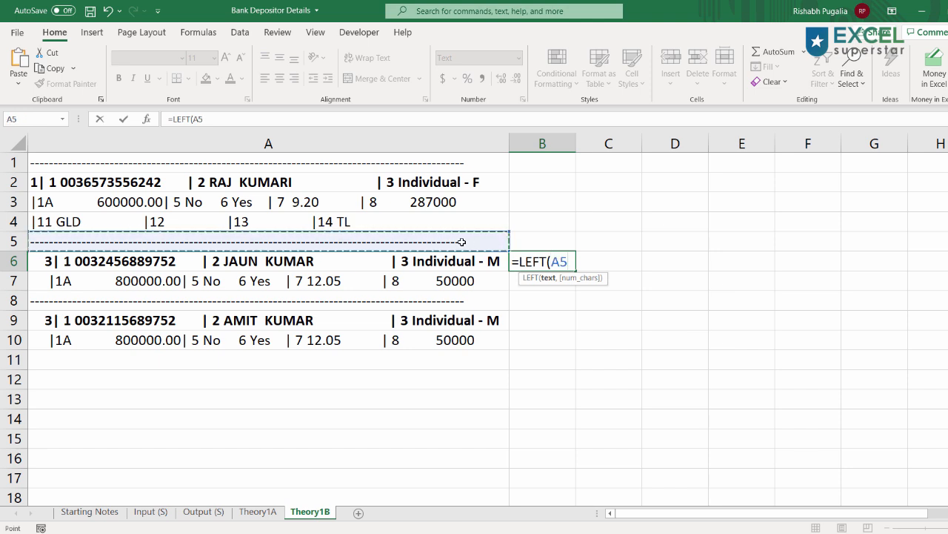
text(,3))
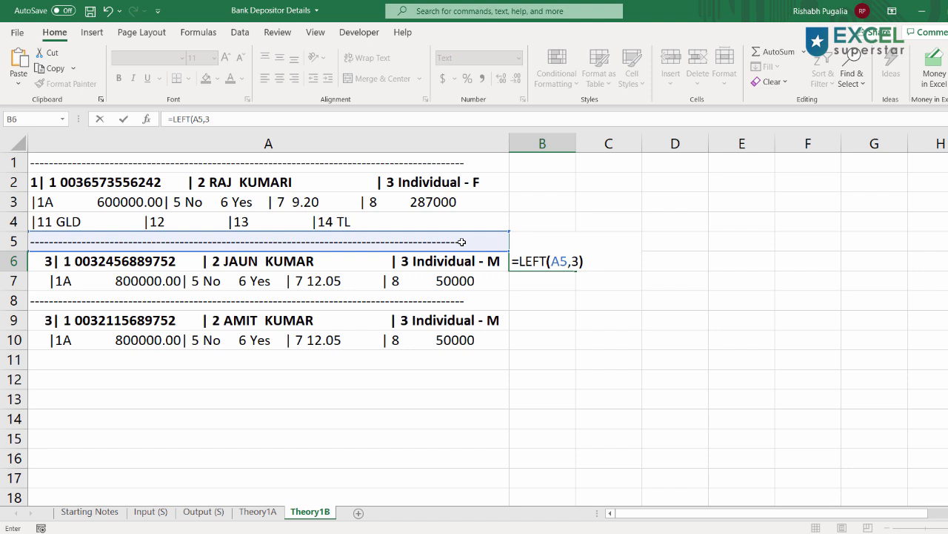
key(Return)
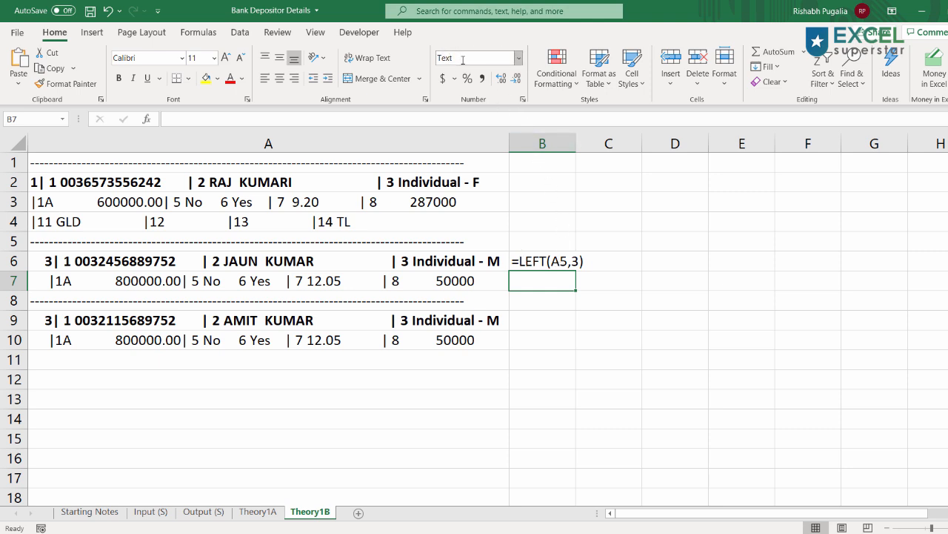
Change the number format of column B to General
click(541, 143)
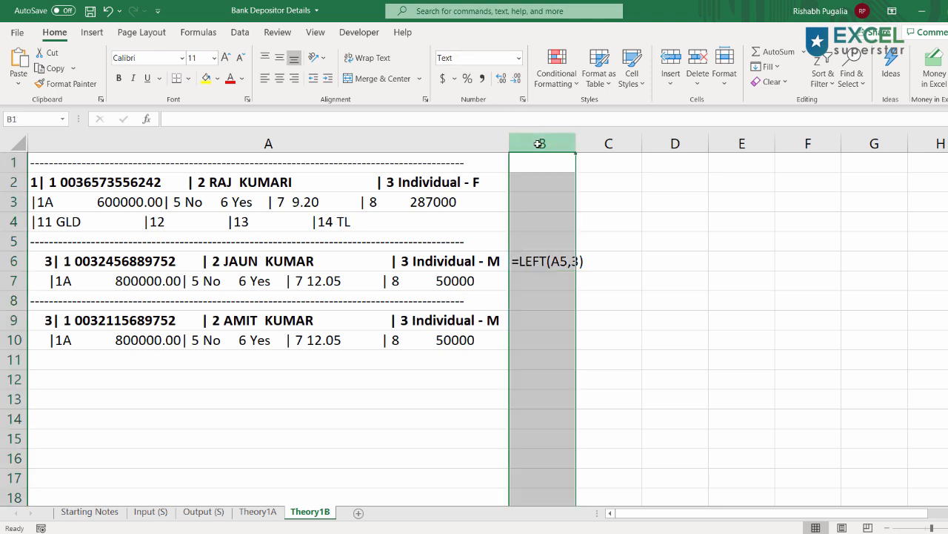
click(520, 59)
click(467, 77)
Run Text to Columns on B1:B17 as Delimited with the General data format, so the B6 formula calculates
drag(543, 162, 534, 477)
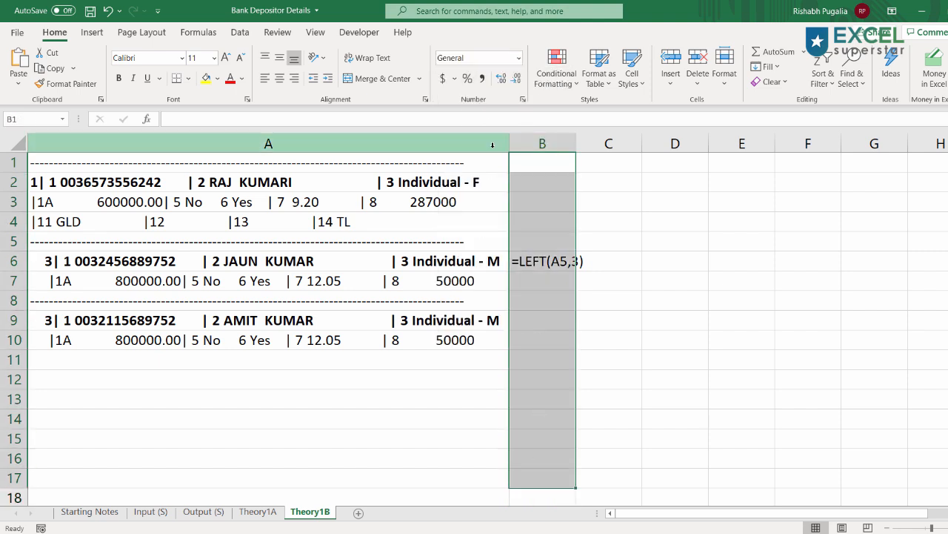
click(240, 32)
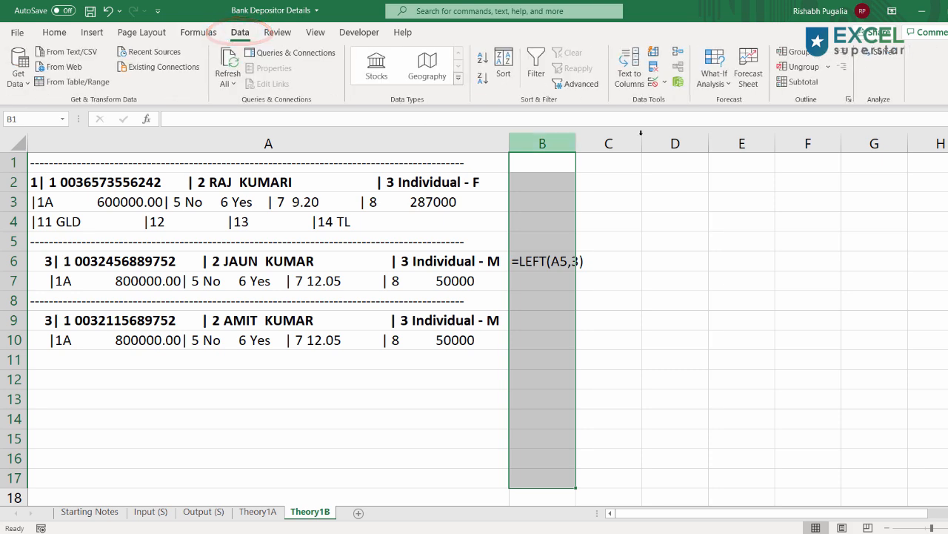
click(621, 76)
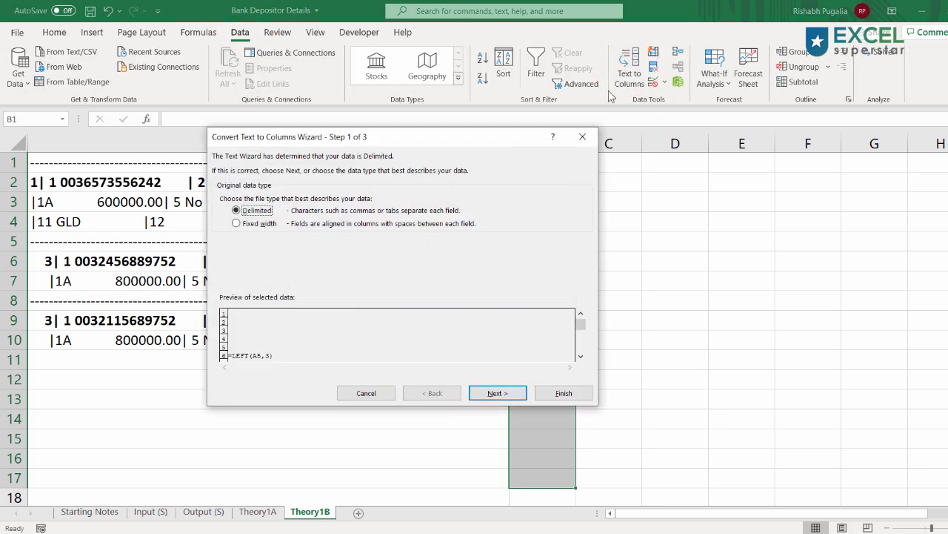
click(493, 393)
click(490, 395)
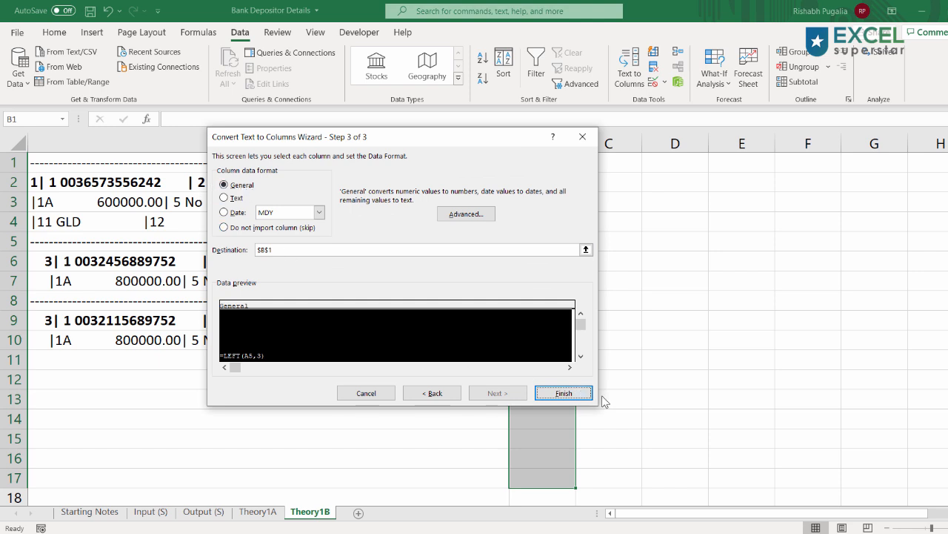
click(563, 392)
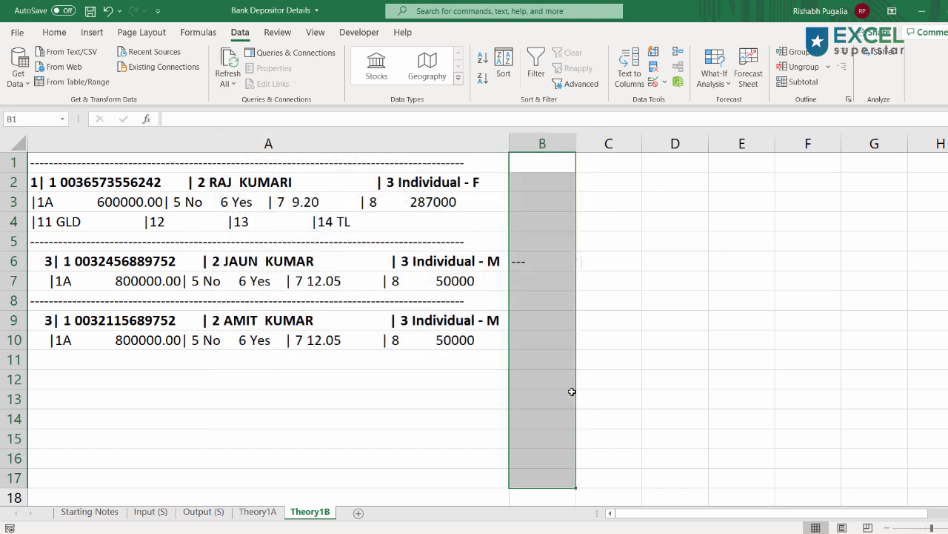
Examine the LEFT formula in B6 against the row 5 separator and the borrower rows that follow each separator line
click(56, 34)
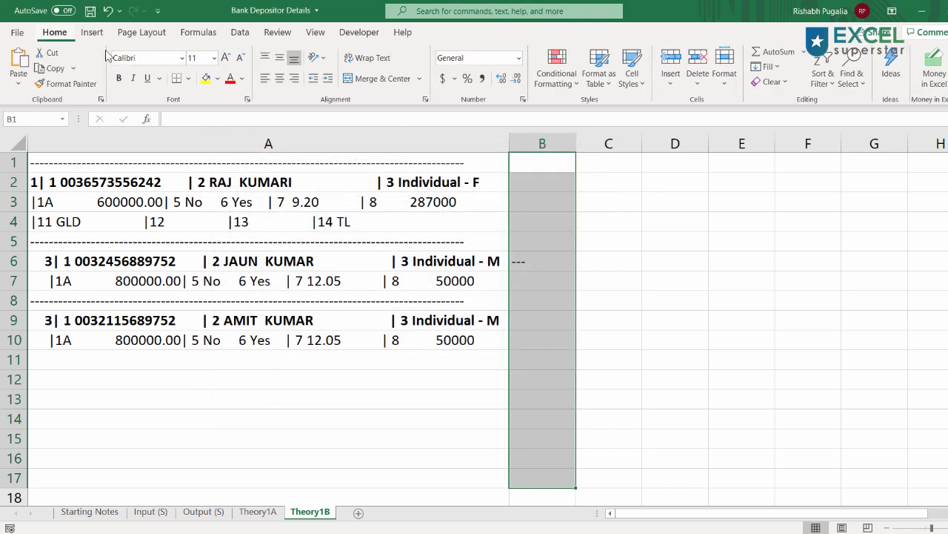
click(541, 260)
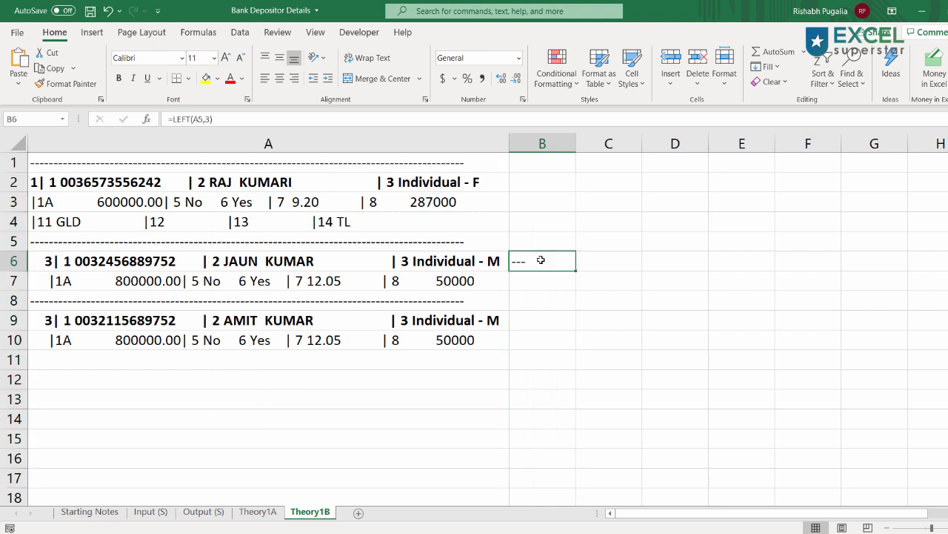
double_click(541, 260)
key(Return)
double_click(531, 252)
double_click(528, 260)
key(Escape)
double_click(541, 264)
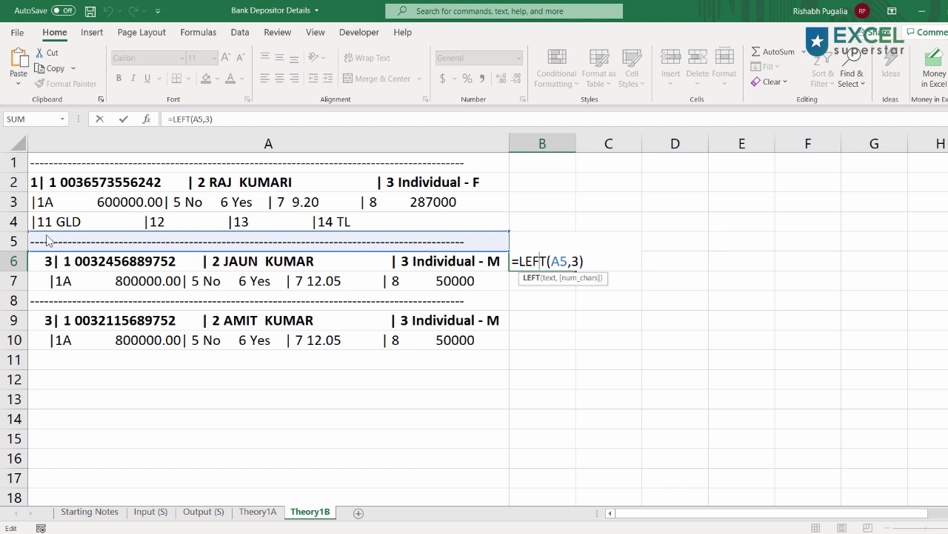
mouse_move(25, 238)
mouse_down()
mouse_move(254, 254)
mouse_move(519, 252)
mouse_move(508, 252)
mouse_up()
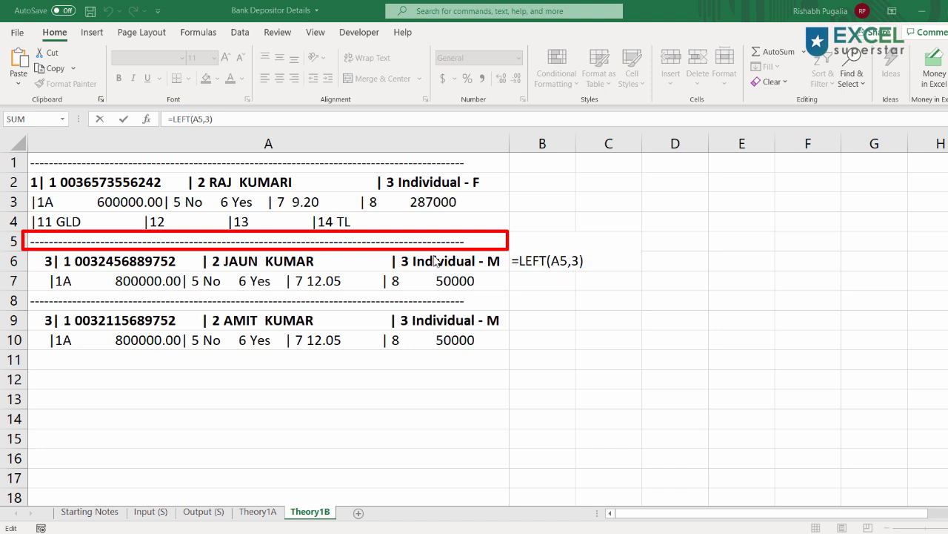
mouse_move(504, 242)
mouse_down()
mouse_move(499, 261)
mouse_move(353, 265)
mouse_up()
drag(363, 300, 336, 319)
drag(330, 161, 302, 183)
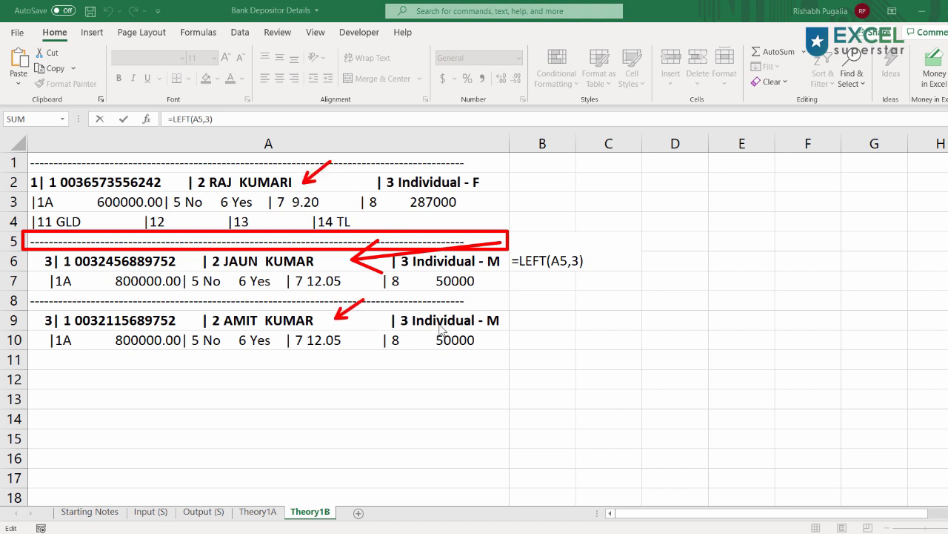
key(Escape)
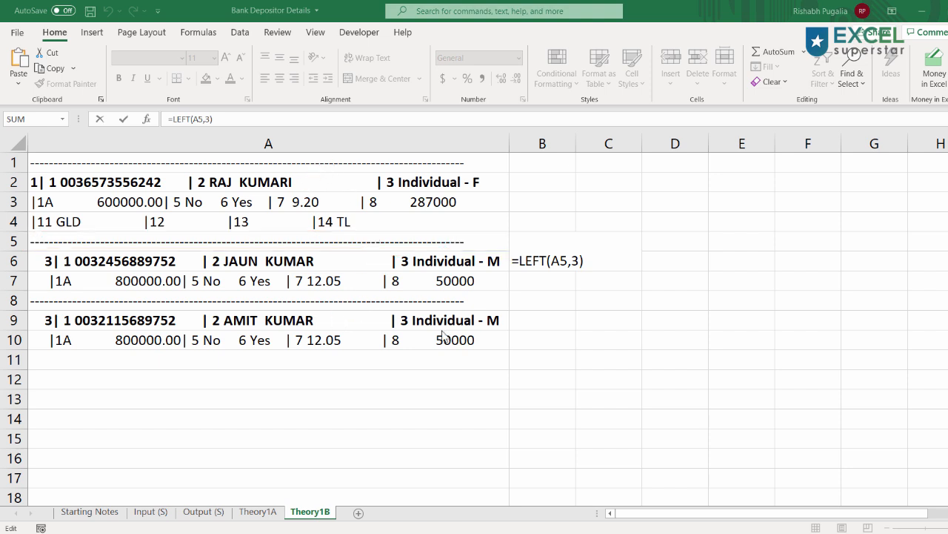
click(541, 259)
key(Escape)
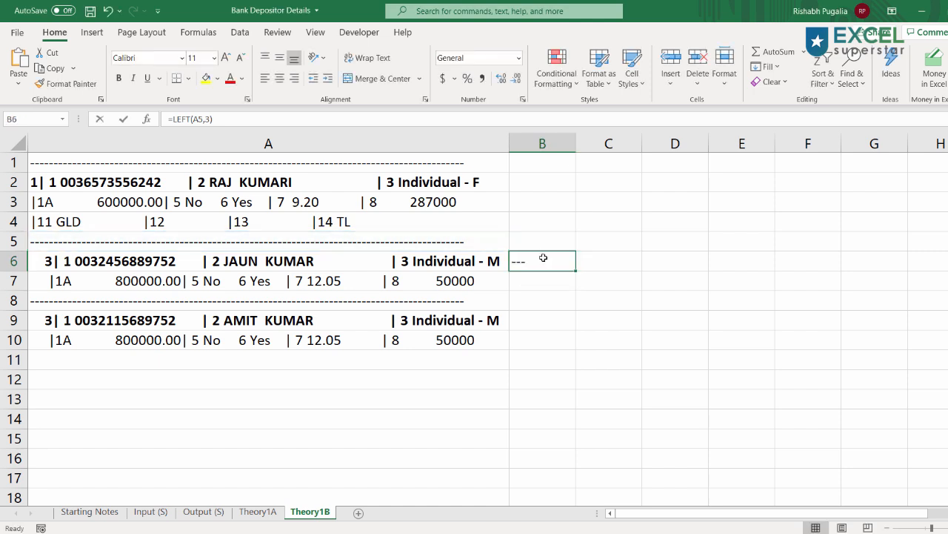
Wrap the LEFT formula in B6 in an IF whose logical test is LEFT(A5,3)="---"
double_click(544, 260)
text(i)
key(Tab)
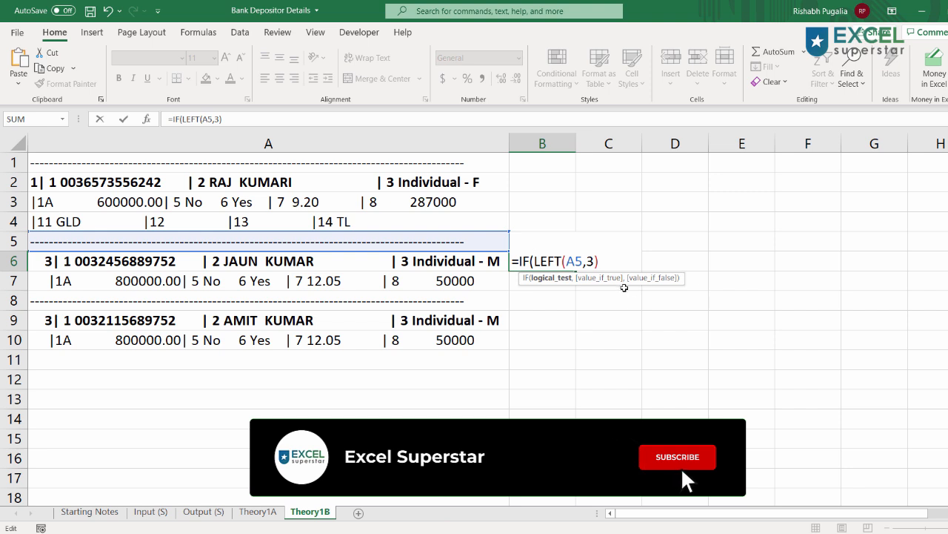
drag(534, 260, 594, 259)
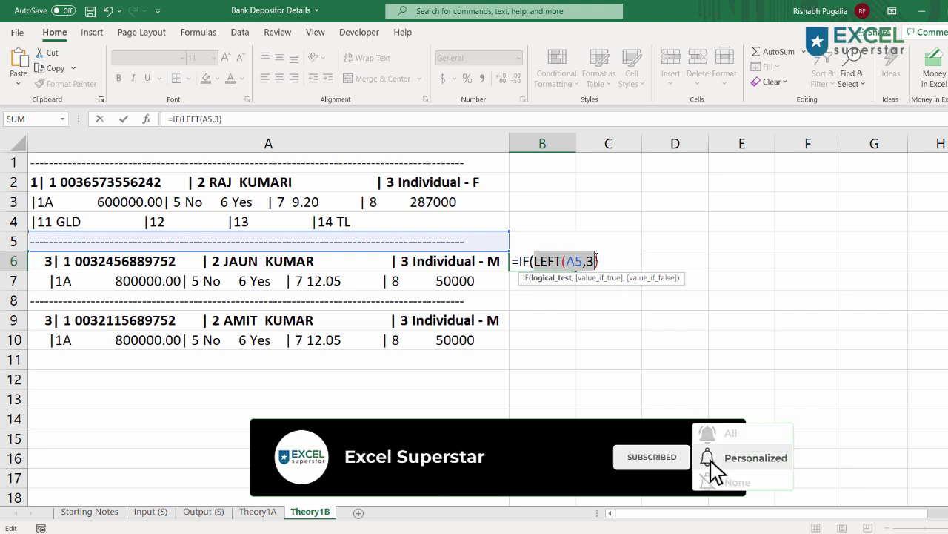
click(597, 259)
text(=")
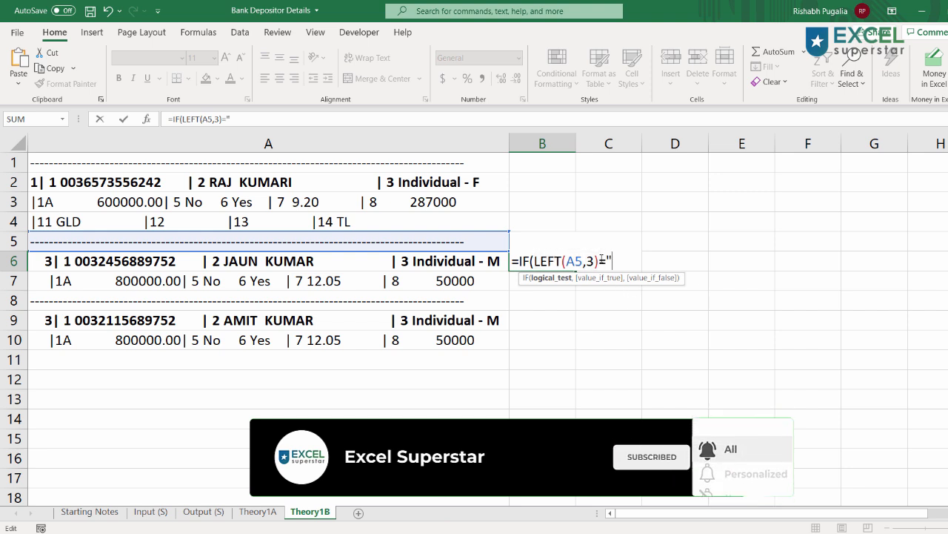
text(---",)
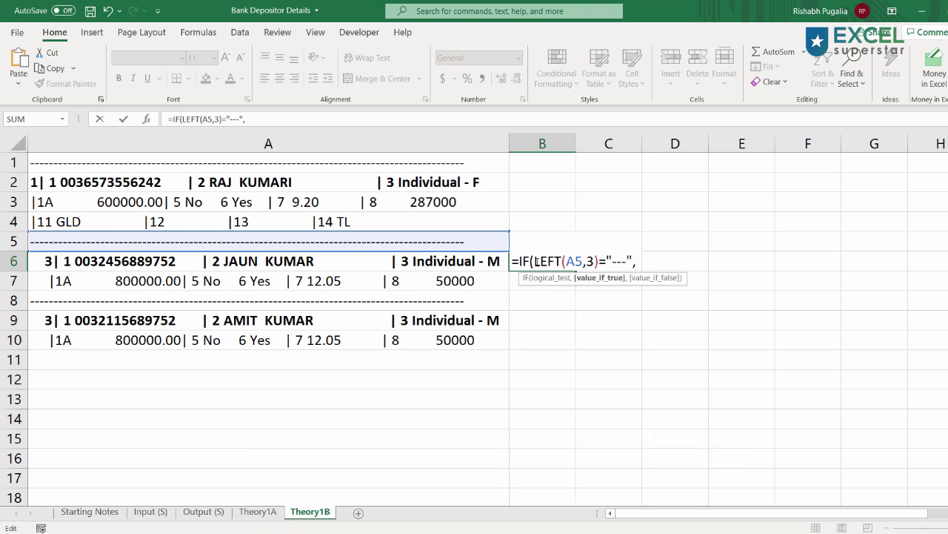
Use A6 as the IF formula's value when the separator test is true
drag(534, 261, 644, 261)
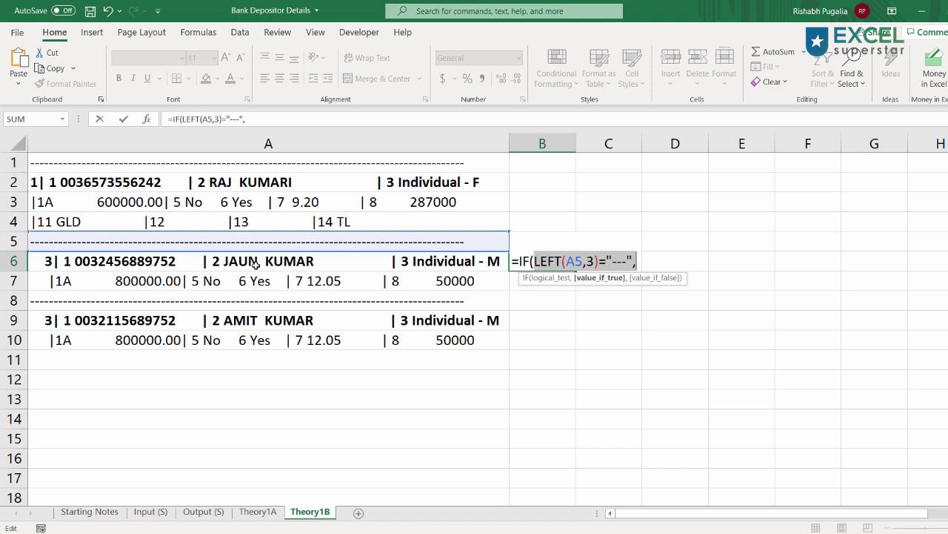
click(641, 263)
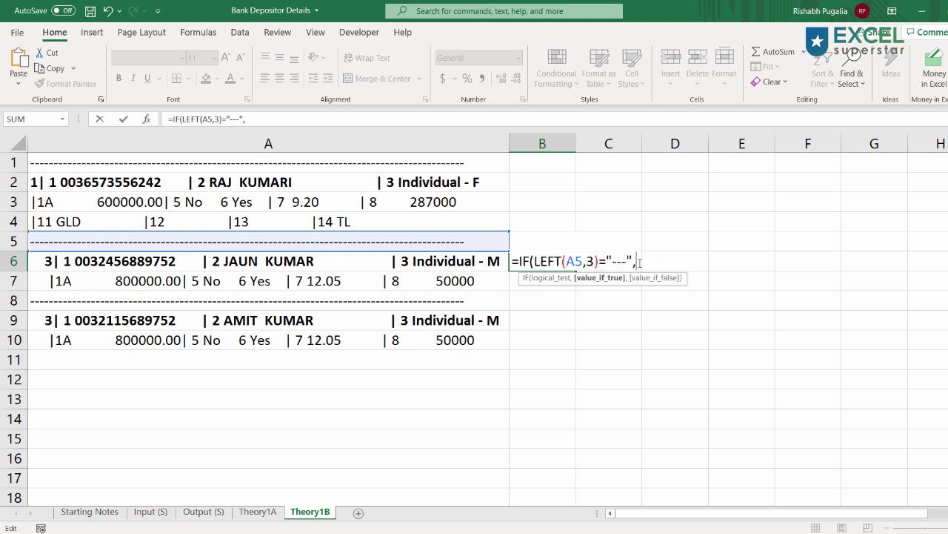
click(392, 263)
text(,)
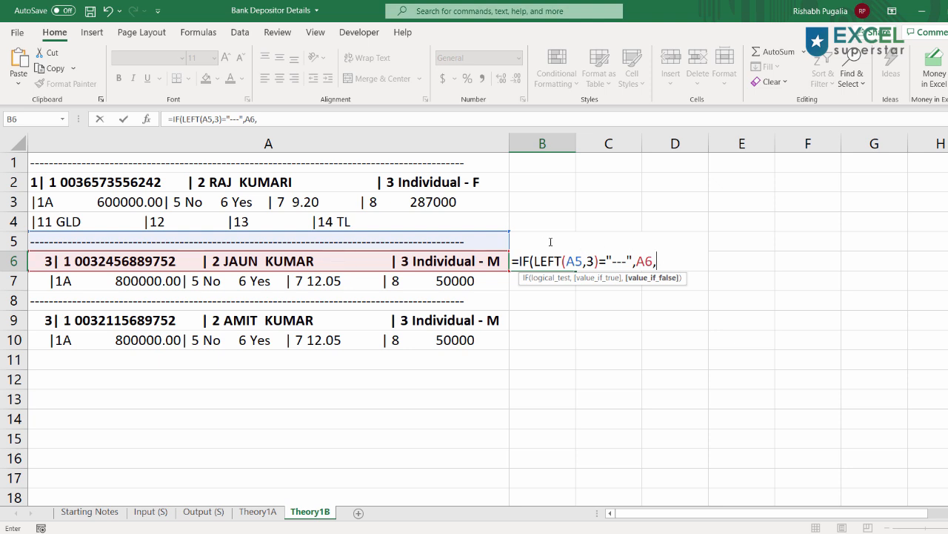
Use B5&A6 as the value when the test is false, completing B6 as =IF(LEFT(A5,3)="---",A6,B5&A6)
click(533, 241)
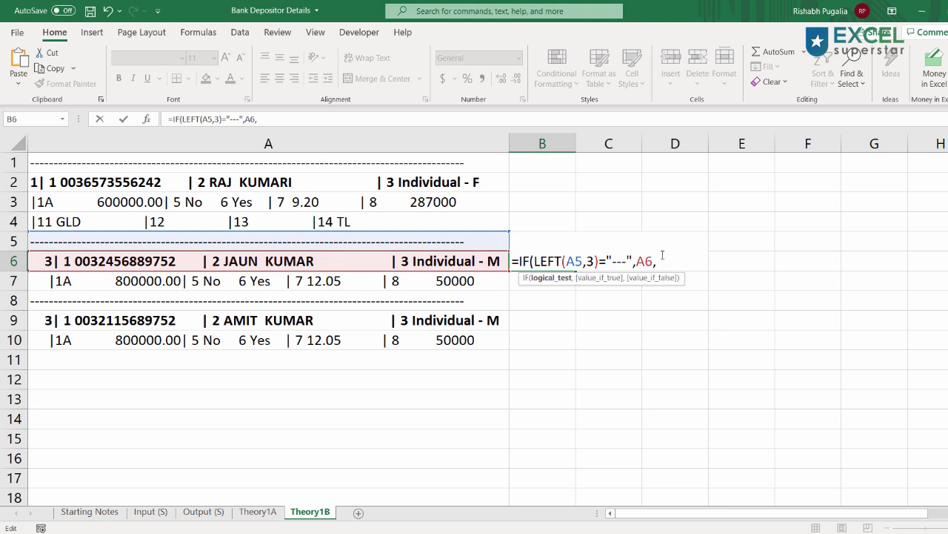
click(533, 220)
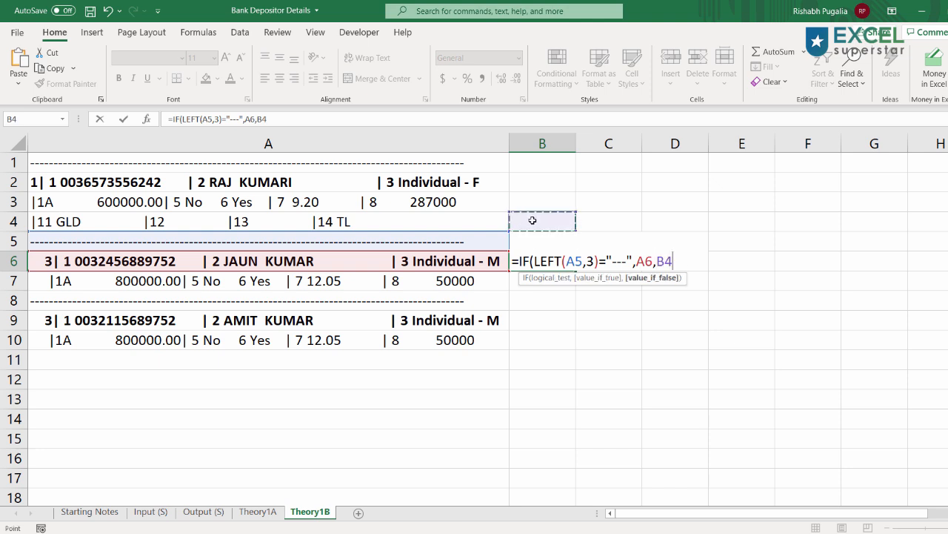
key(Down)
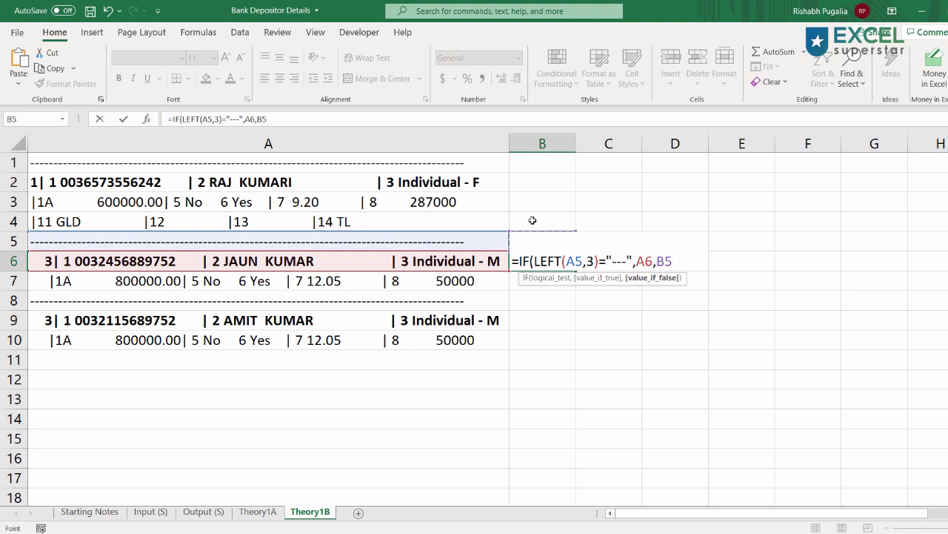
text(&)
click(441, 260)
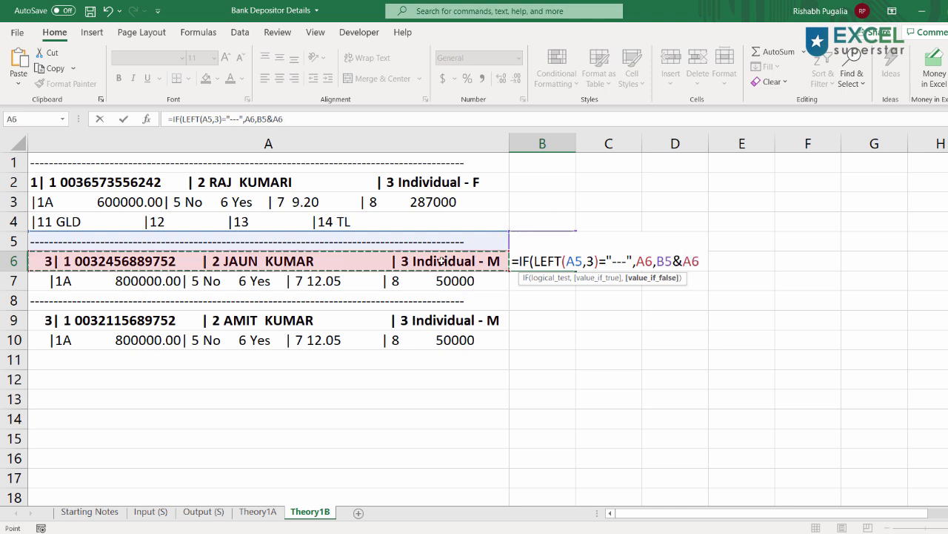
text())
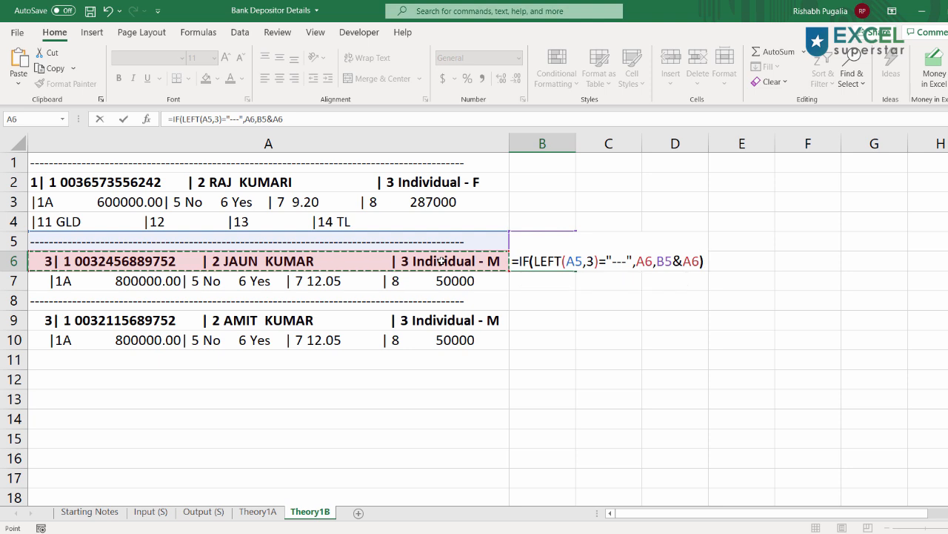
key(Return)
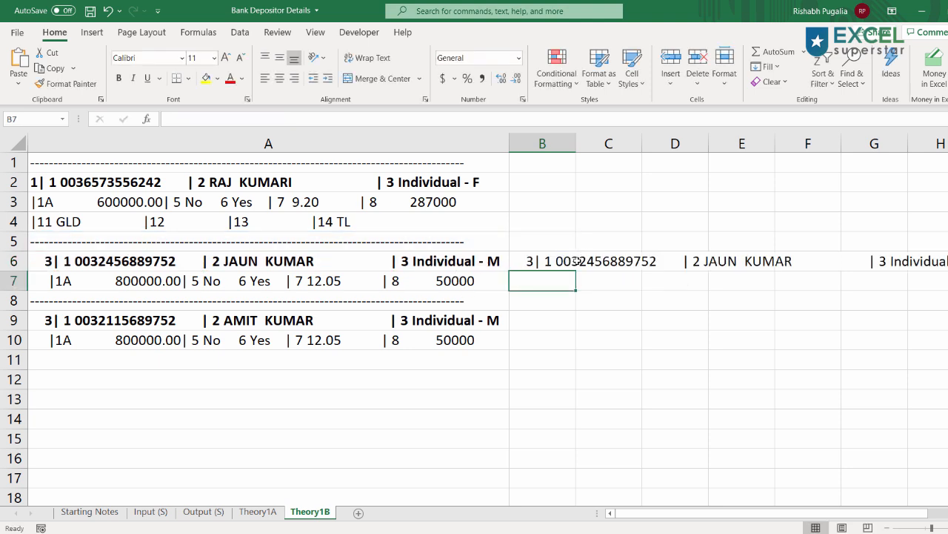
Copy the B6 formula into the range B2:B10
click(556, 261)
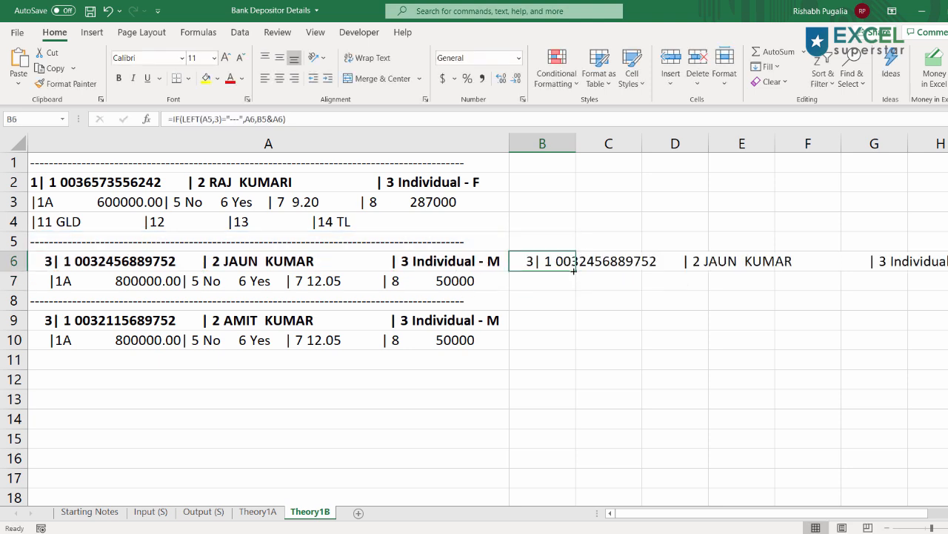
key(ctrl+c)
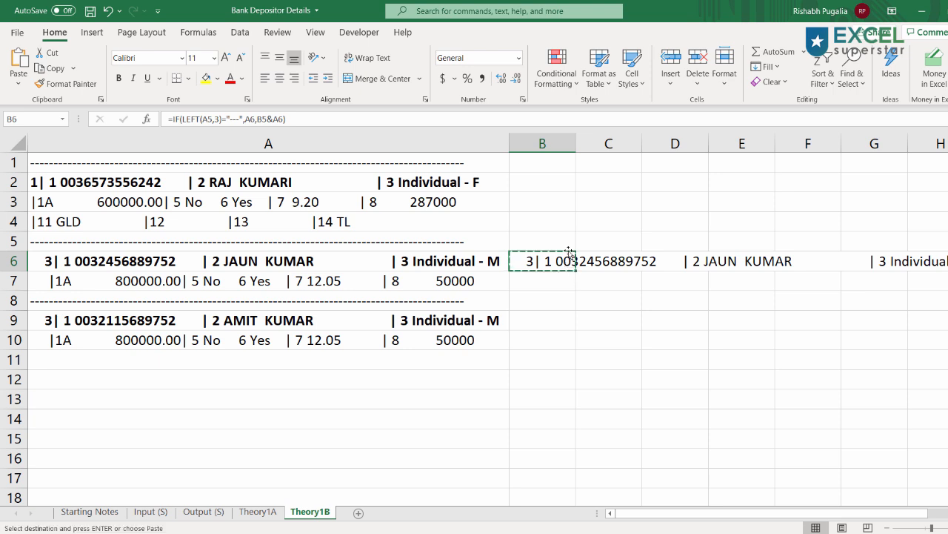
drag(536, 167, 538, 324)
drag(527, 188, 526, 338)
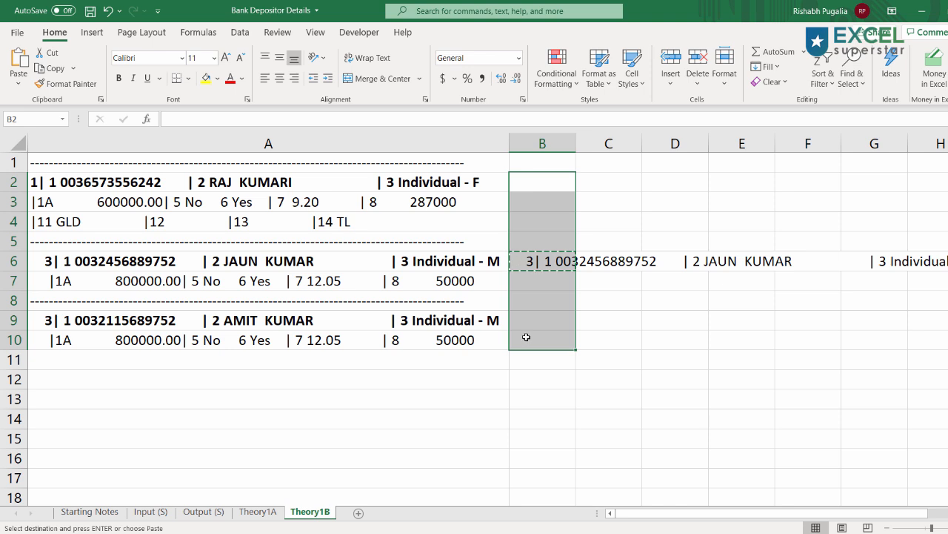
key(ctrl+v)
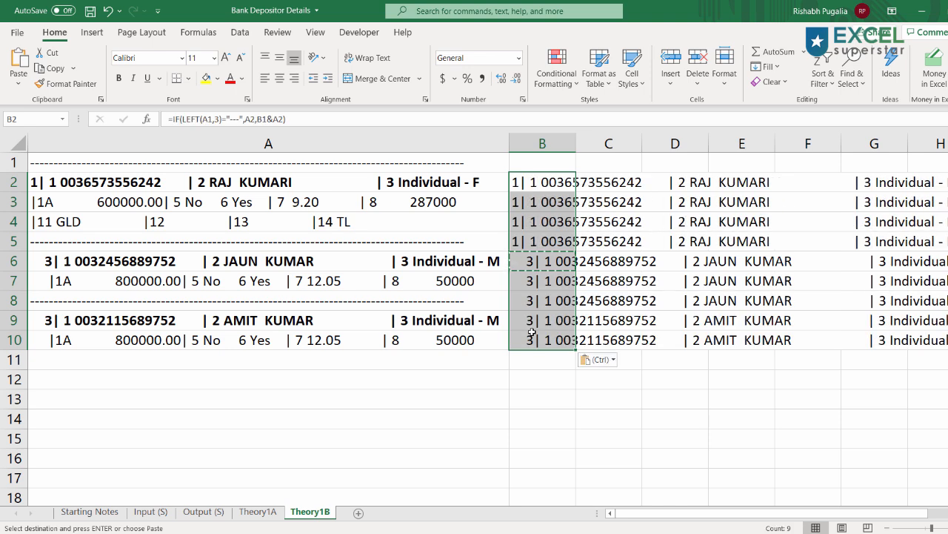
Check the concatenated results in B5, B6 and B9 to see where each borrower's text accumulates and restarts
click(526, 242)
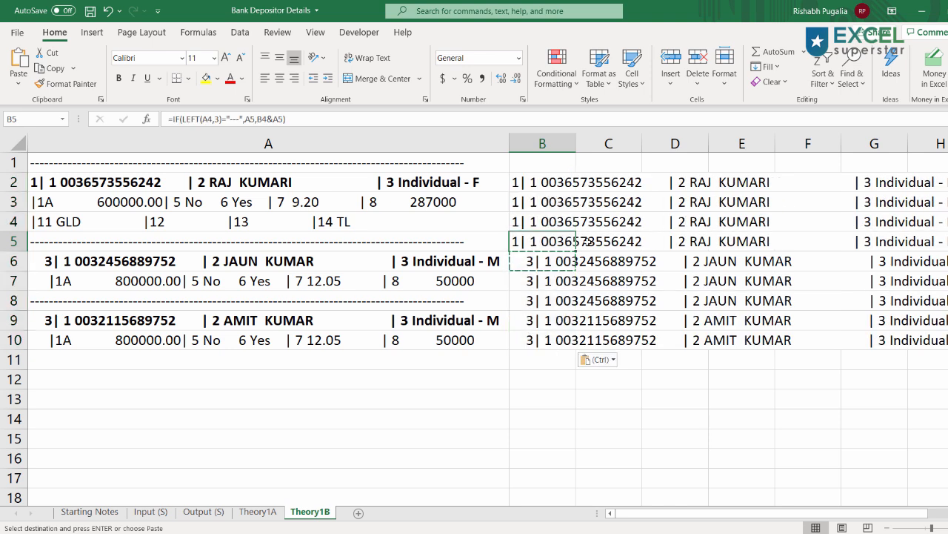
drag(575, 242, 833, 242)
click(545, 262)
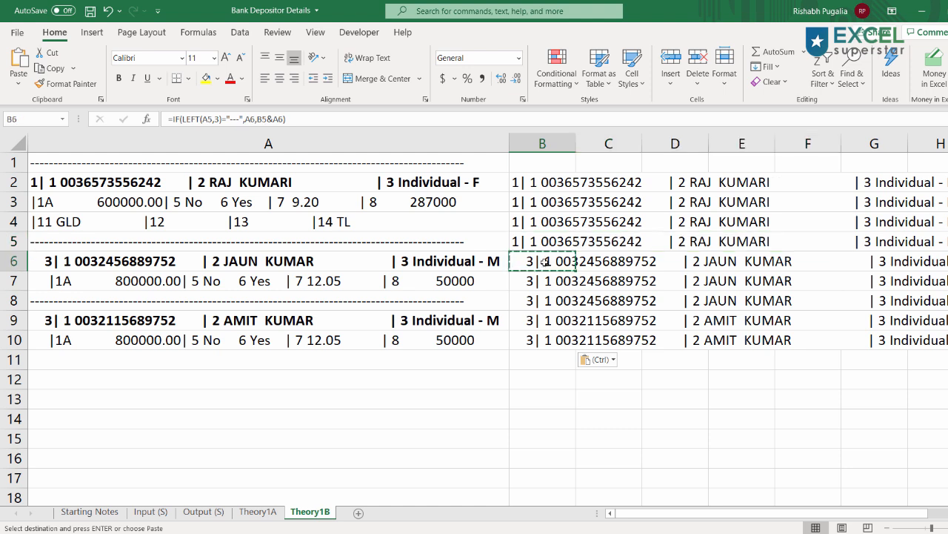
drag(540, 321, 878, 323)
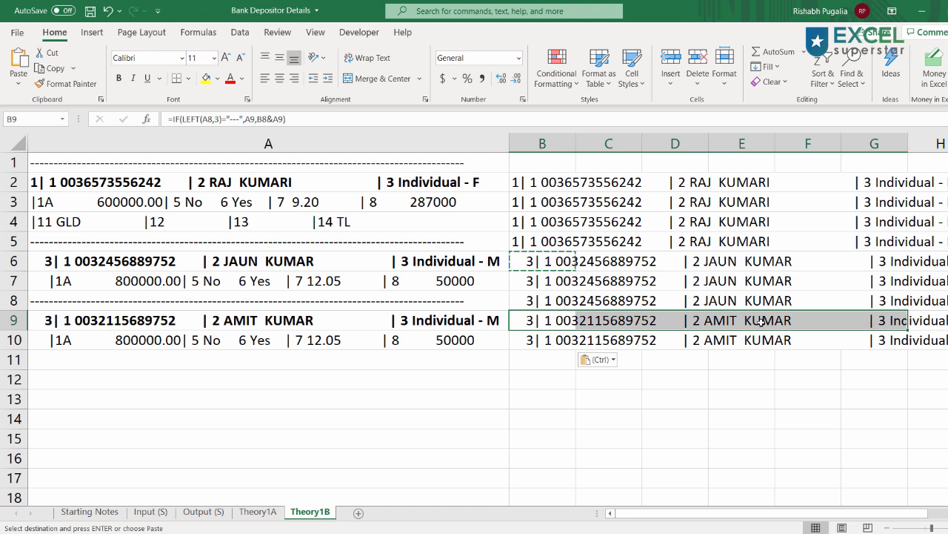
Examine the B6 formula's separator test, its A6 true value and its B5&A6 false value against the referenced cells
double_click(554, 264)
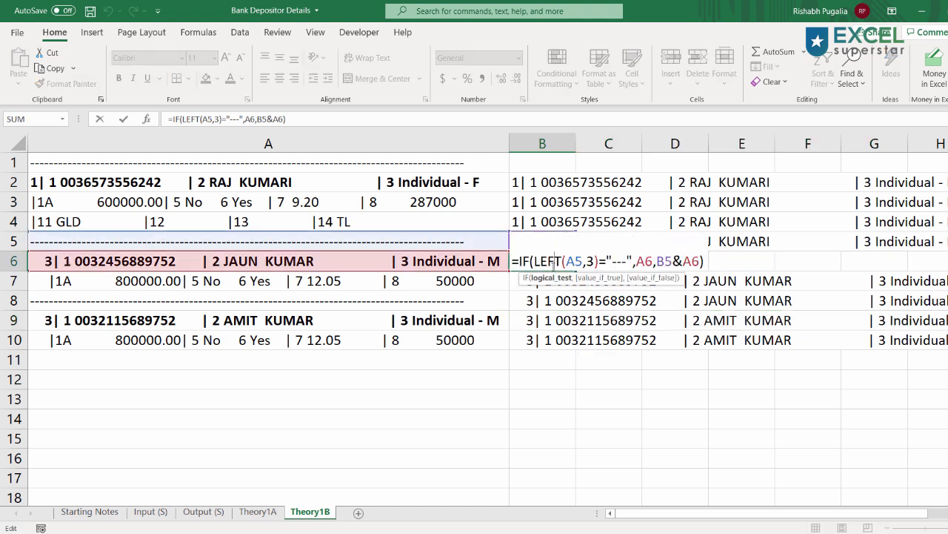
key(Escape)
ctrl+scroll(540, 280, down, 2)
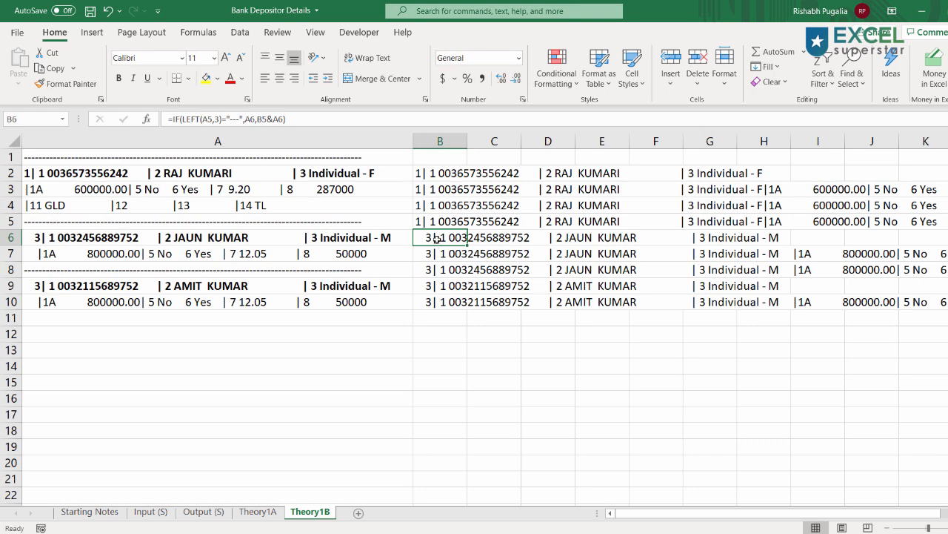
double_click(438, 238)
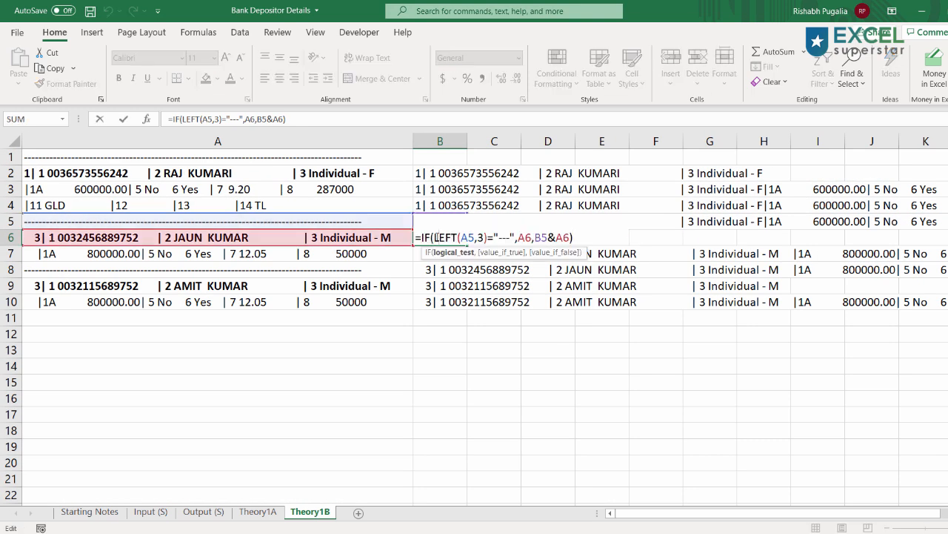
drag(19, 213, 516, 245)
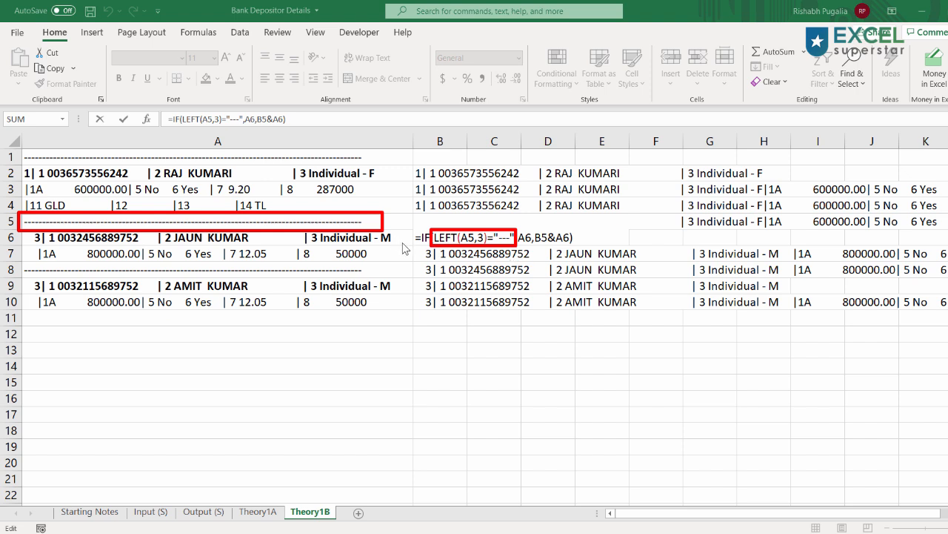
drag(403, 238, 415, 239)
drag(517, 232, 536, 252)
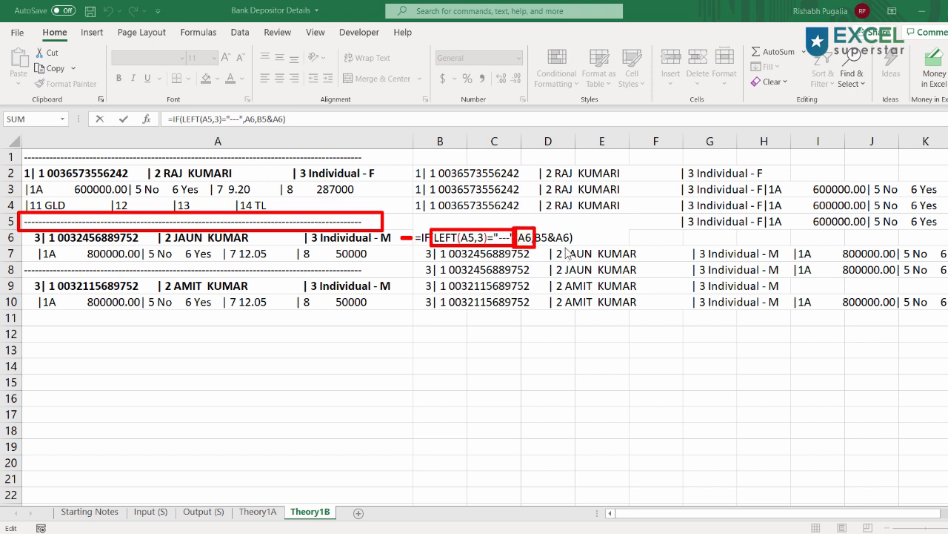
drag(407, 210, 516, 227)
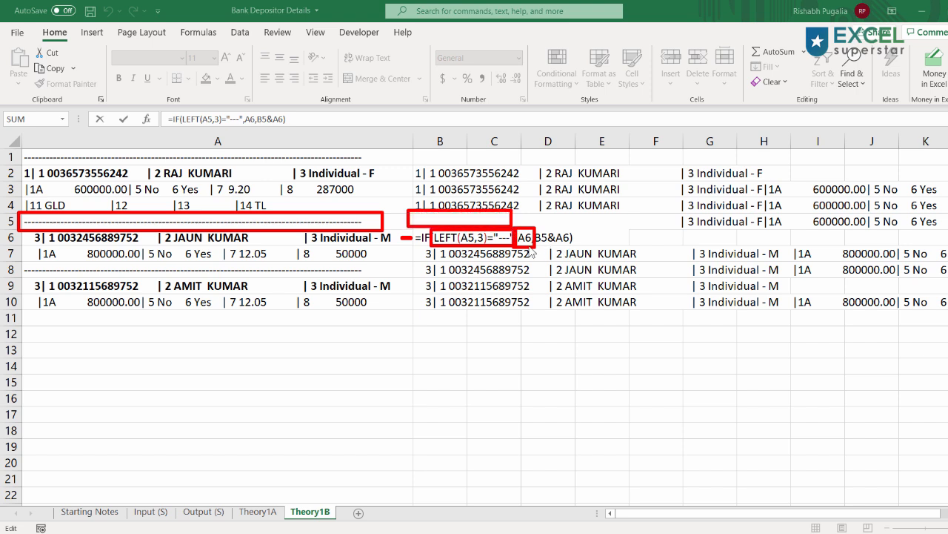
drag(419, 252, 240, 231)
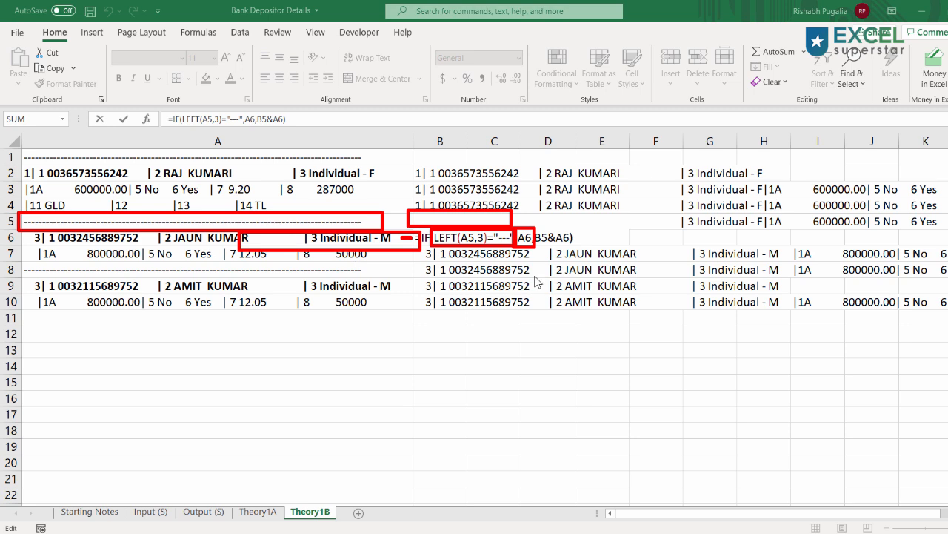
drag(572, 259, 553, 260)
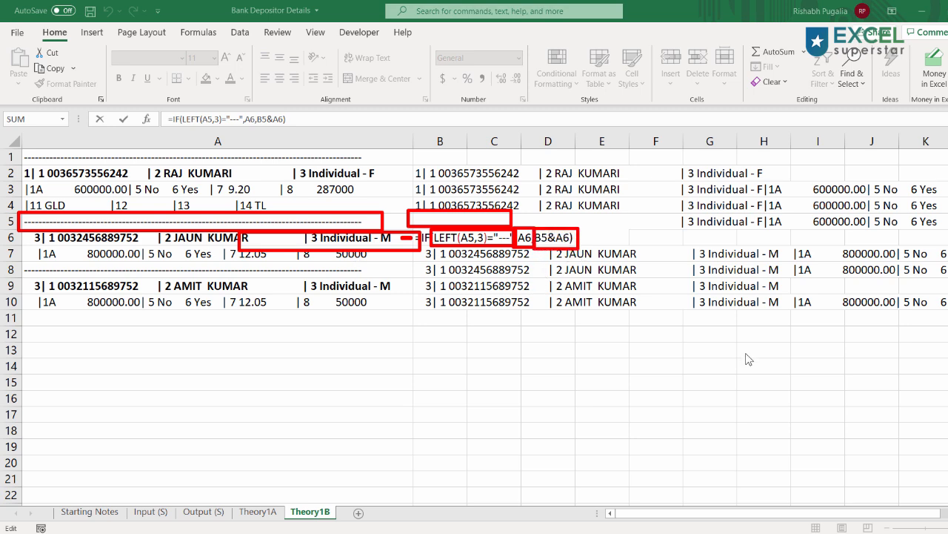
Try filtering column A to only the dashed separator lines to check the matching column B results, and remove the filter
key(Escape)
key(Return)
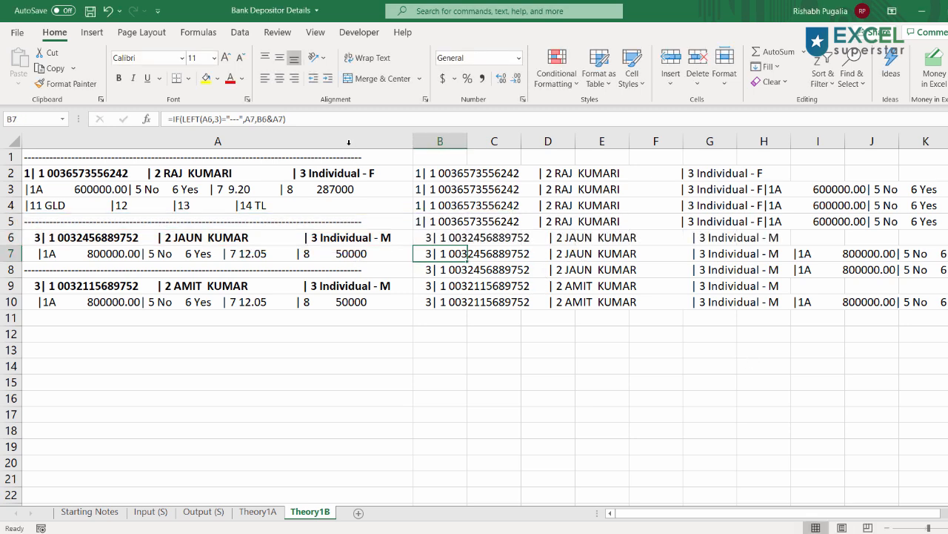
click(349, 148)
click(240, 32)
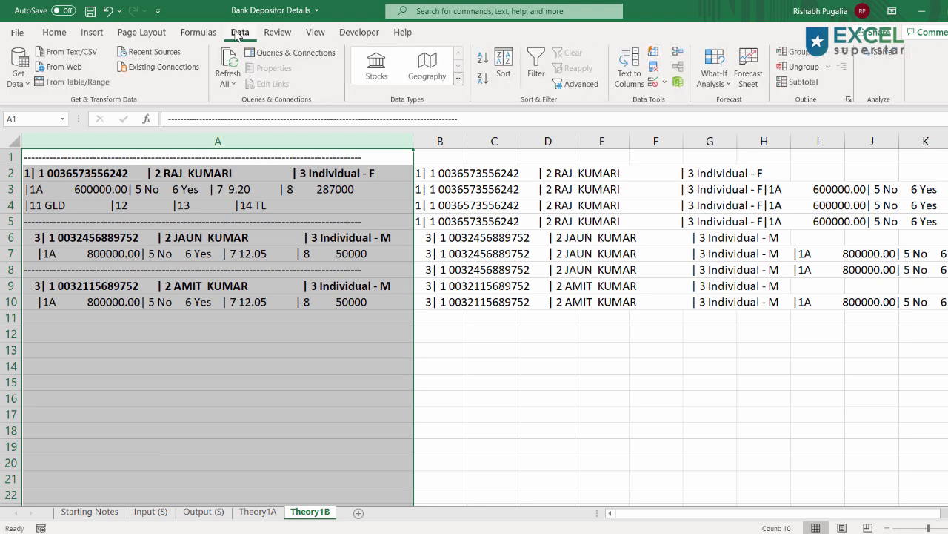
click(535, 75)
click(407, 159)
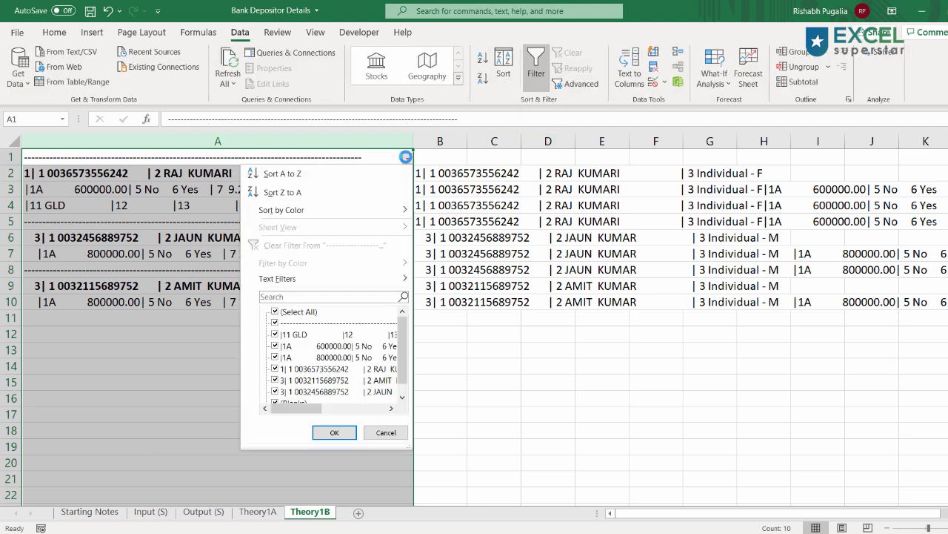
click(276, 312)
click(276, 322)
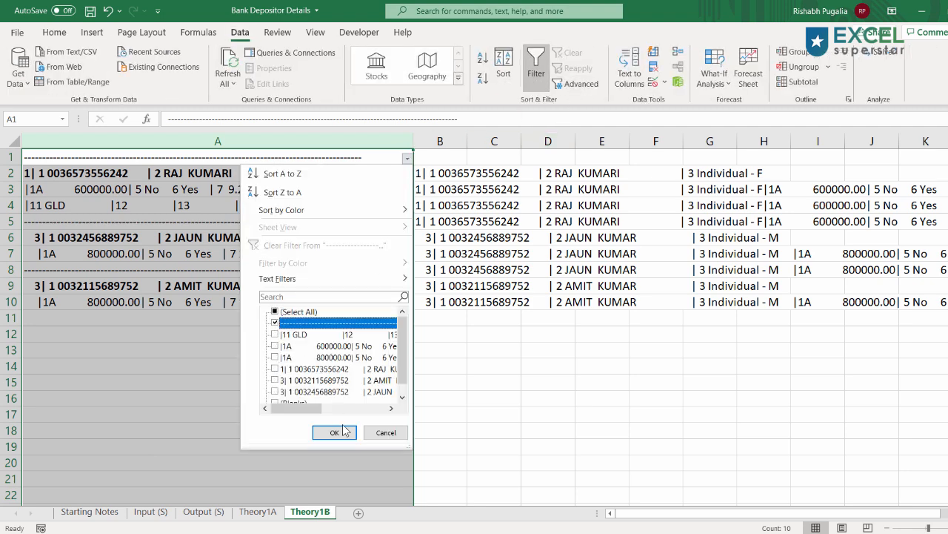
click(335, 432)
click(506, 237)
drag(441, 175, 430, 205)
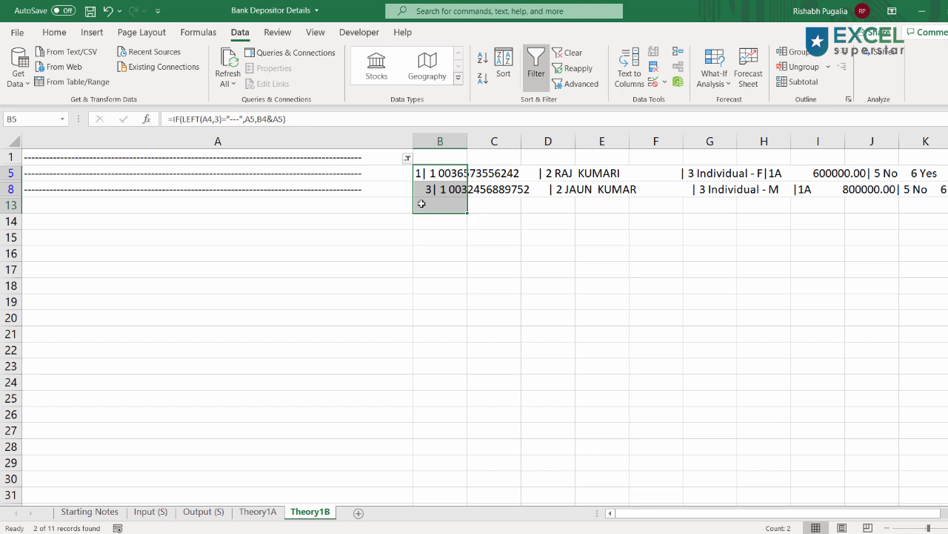
key(ctrl+shift+l)
Copy the dashed separator line from A8 into A11 and extend the concatenation formula from B10 down to B11
click(274, 319)
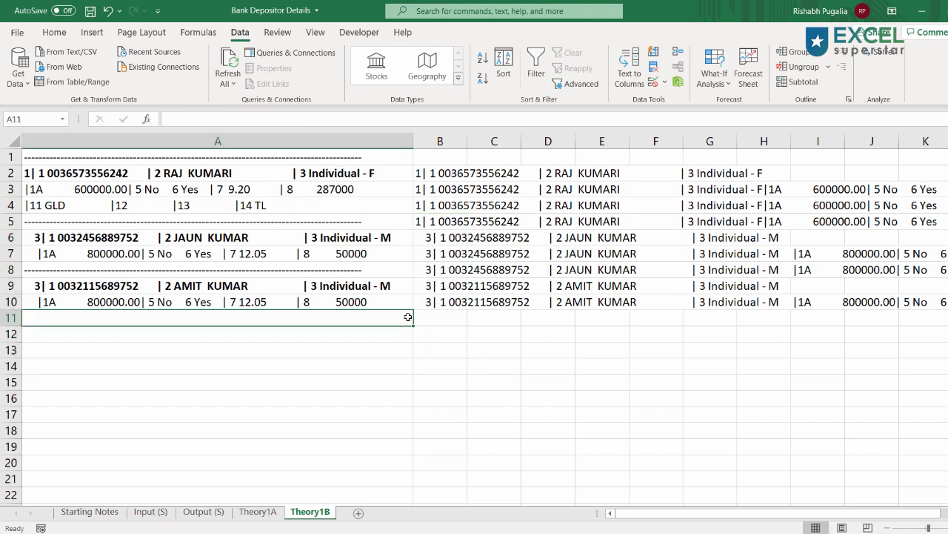
click(359, 269)
key(ctrl+c)
click(389, 317)
key(ctrl+v)
click(448, 304)
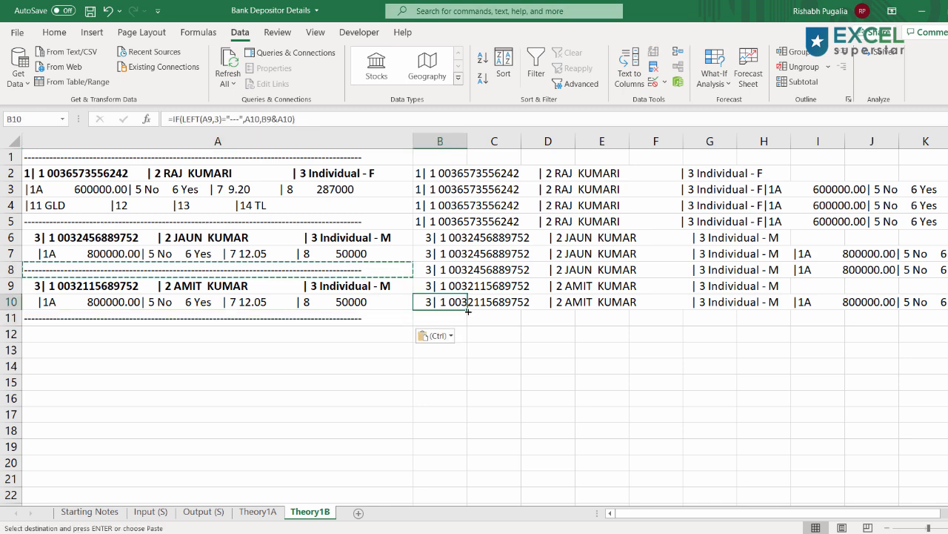
double_click(468, 310)
Filter column A to only the dashed separator lines and select the visible combined records in B5:B11
click(358, 142)
click(536, 63)
click(407, 158)
click(275, 311)
click(275, 322)
click(335, 432)
click(445, 286)
drag(443, 179, 435, 202)
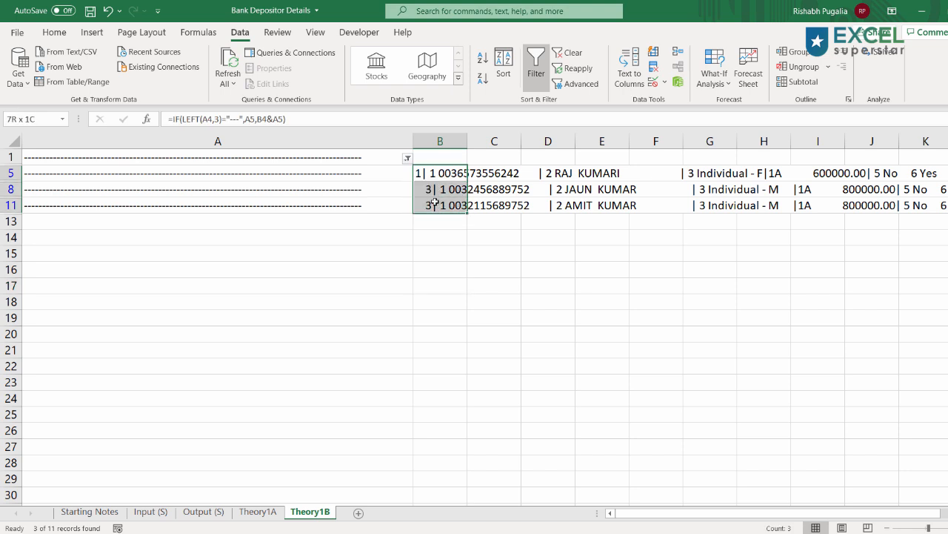
On the Input (S) sheet, begin an IF formula in B17 with the test LEFT(A16,3)="---"
click(152, 512)
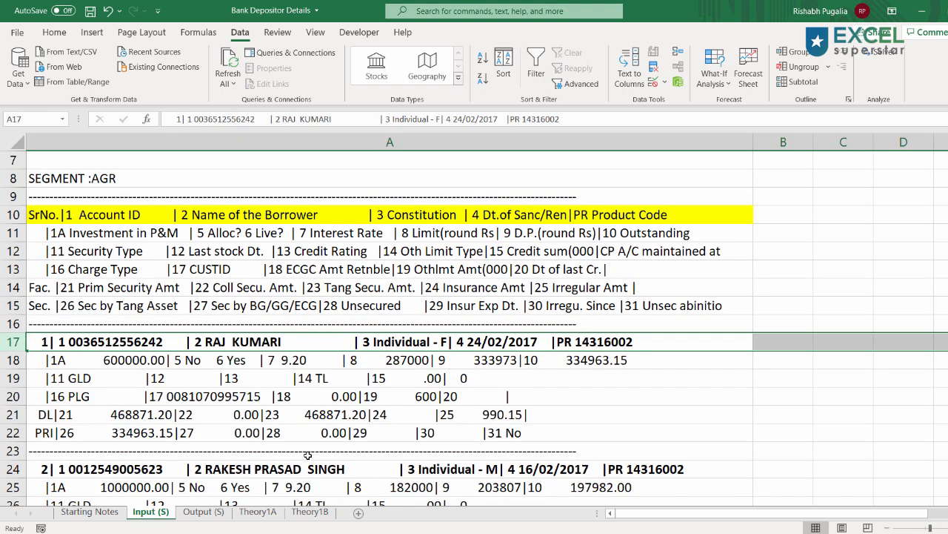
scroll(658, 302, down, 1)
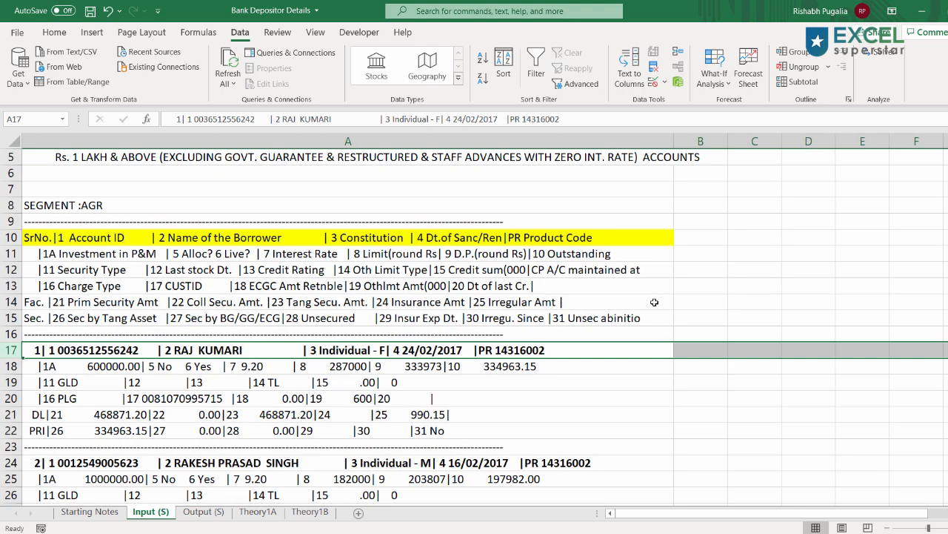
scroll(654, 302, down, 2)
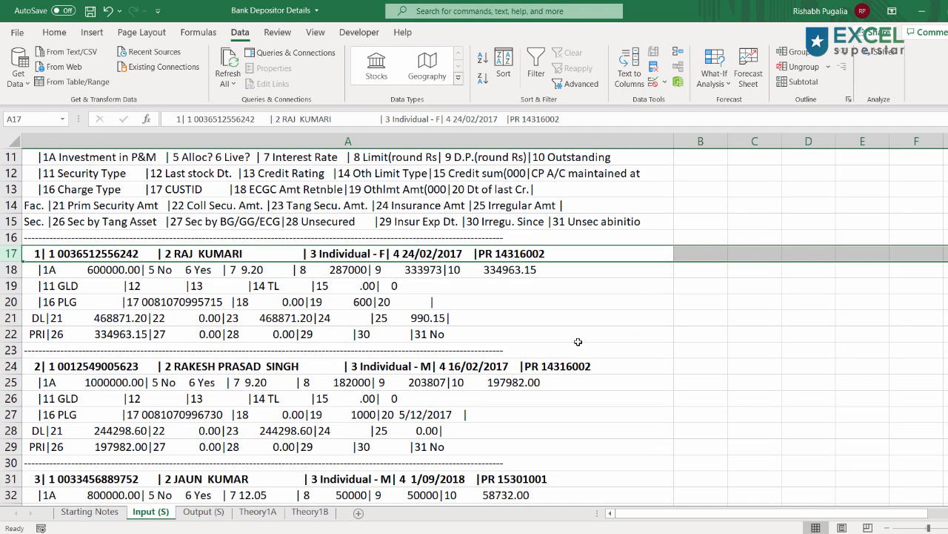
scroll(578, 343, down, 10)
scroll(578, 340, up, 11)
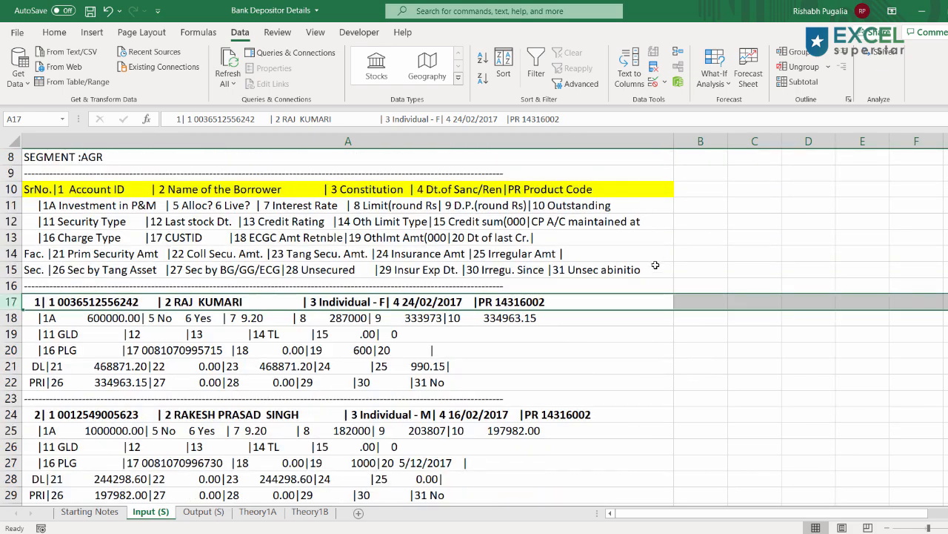
click(687, 299)
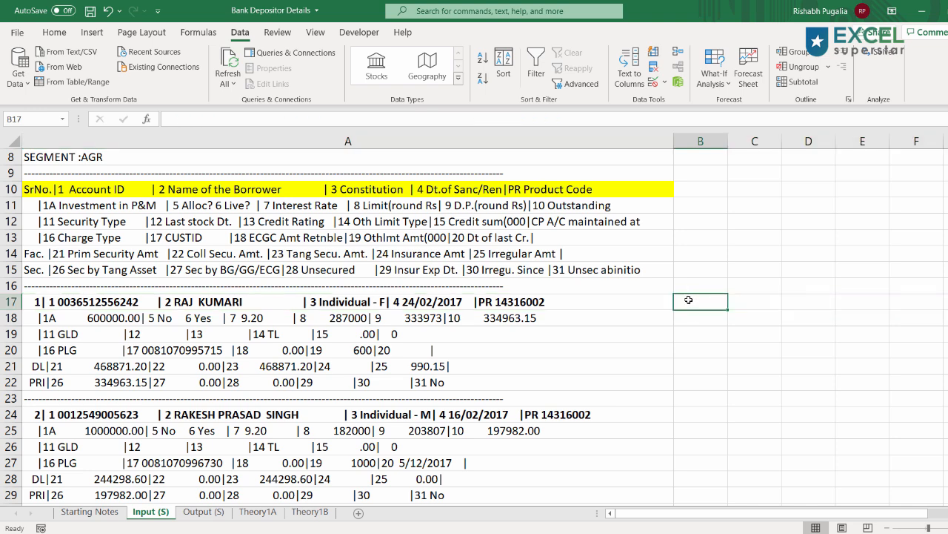
text(=IF(LEFT()
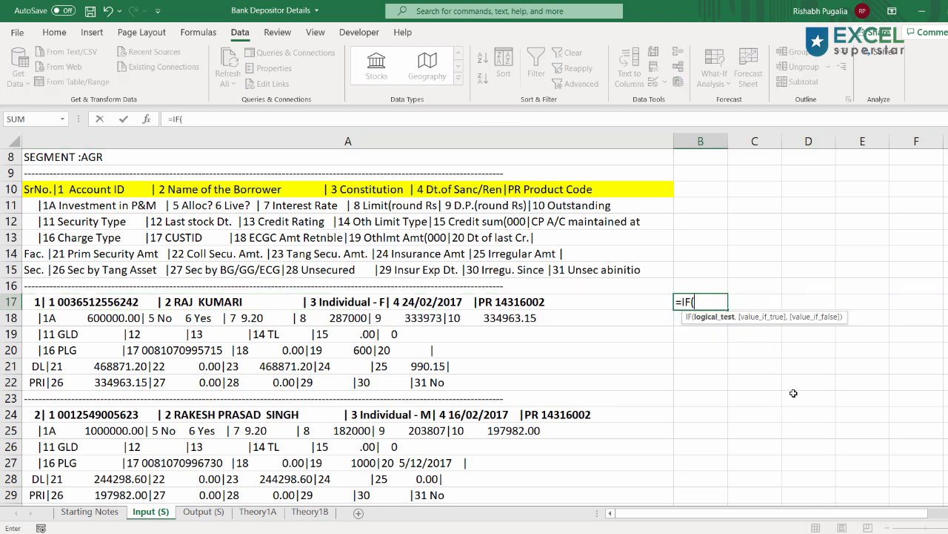
click(412, 287)
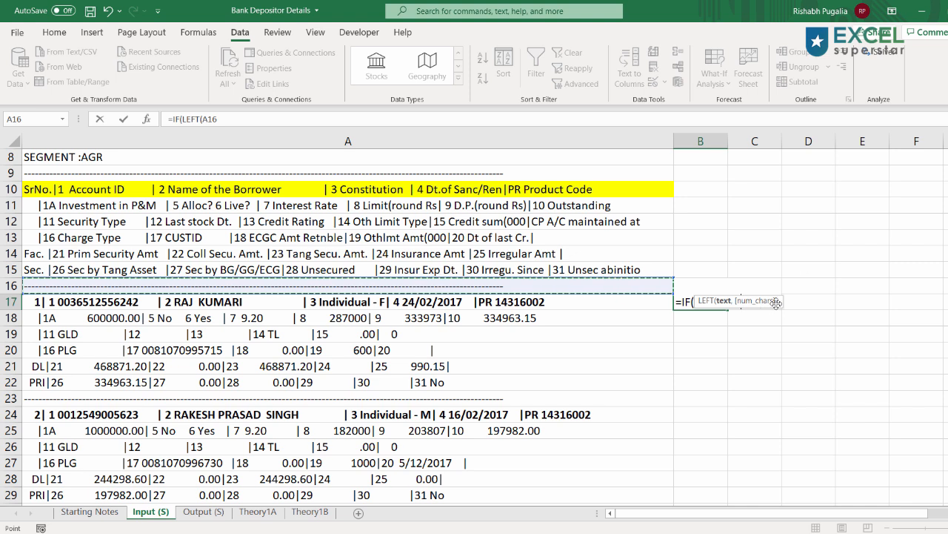
drag(776, 303, 773, 252)
text(,3)
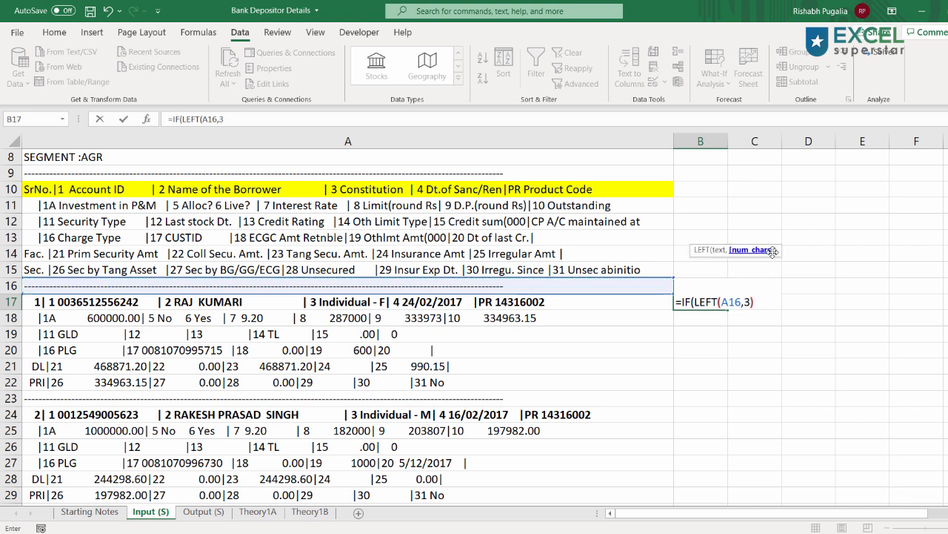
text()="---)
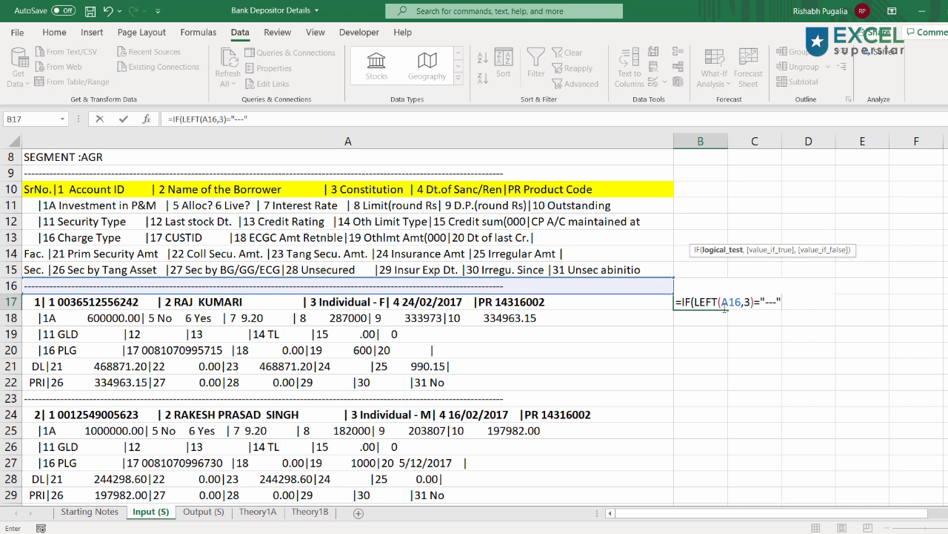
Review the separator test in B17 and use A17 as the value when the test is true
drag(695, 301, 791, 302)
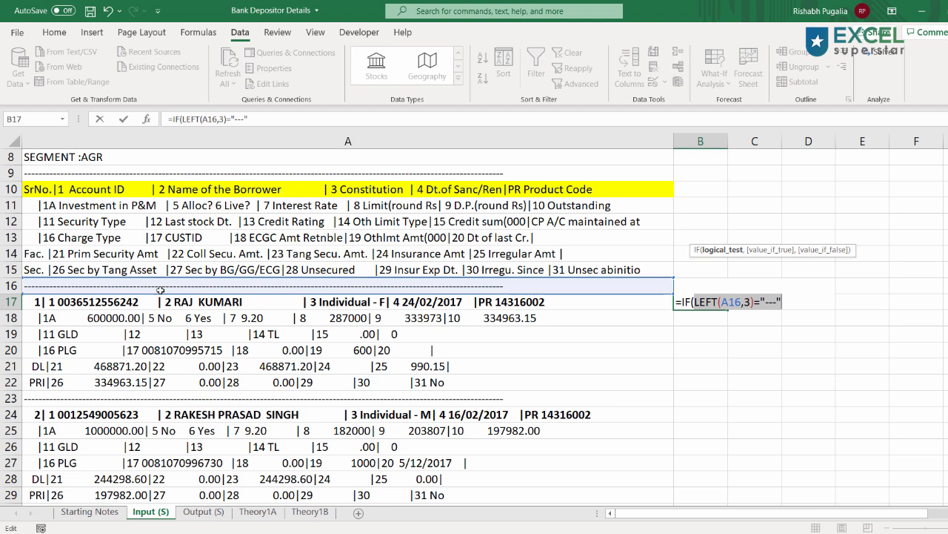
mouse_move(152, 293)
mouse_down()
mouse_move(153, 305)
mouse_move(152, 292)
mouse_up()
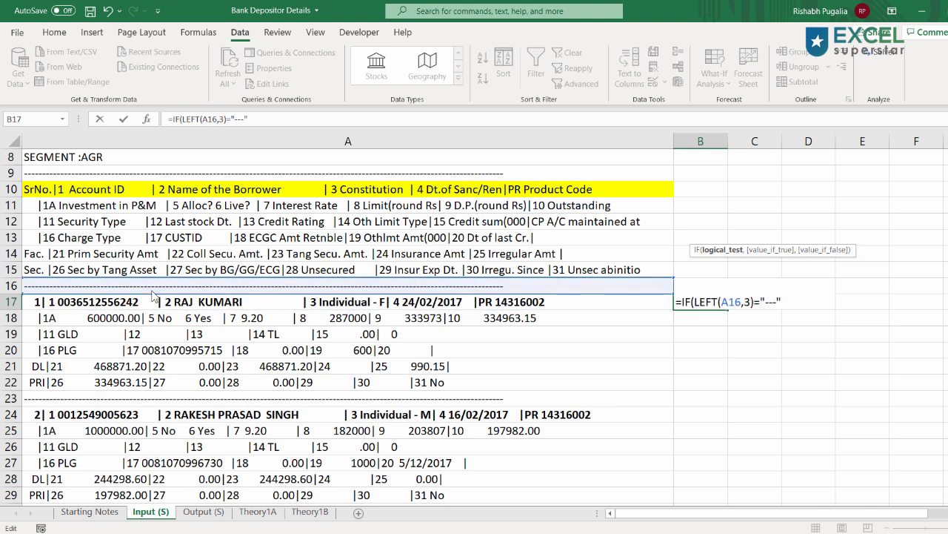
text(,)
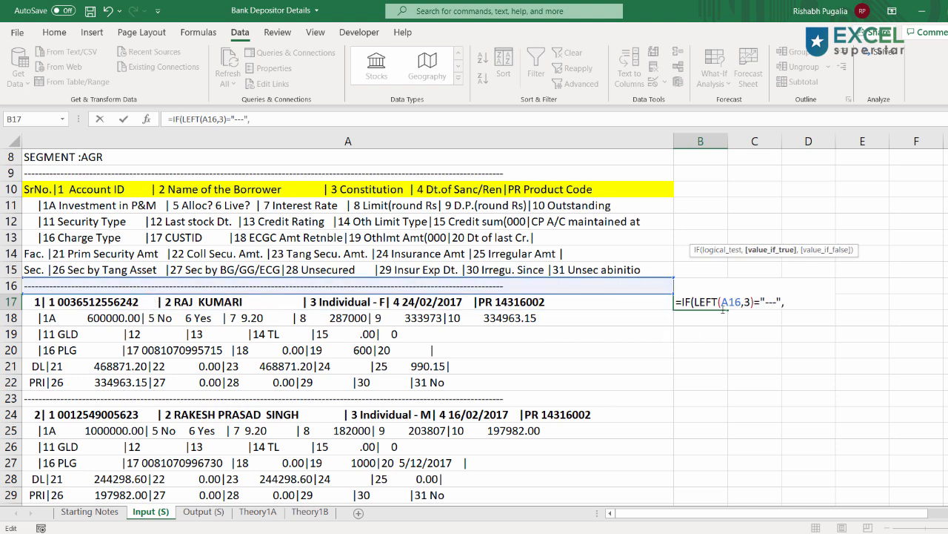
drag(695, 302, 783, 302)
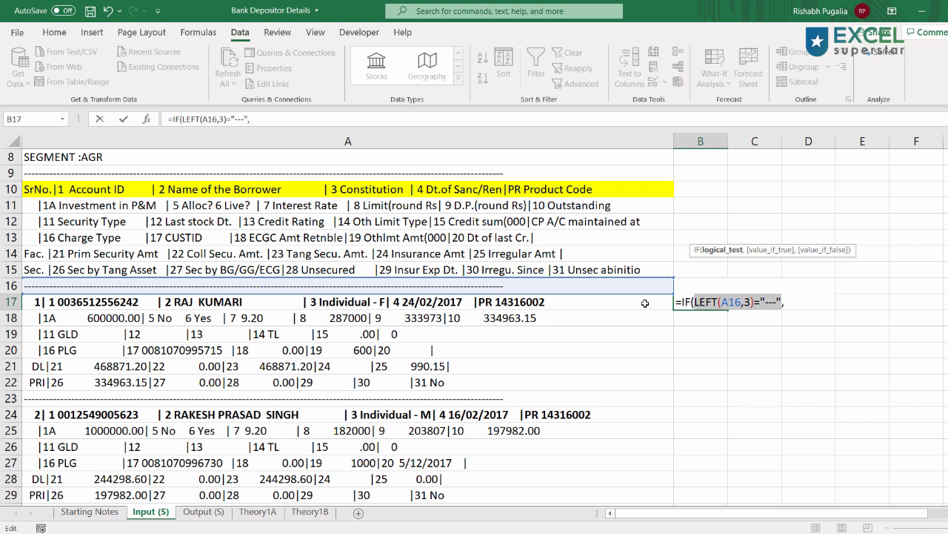
click(795, 302)
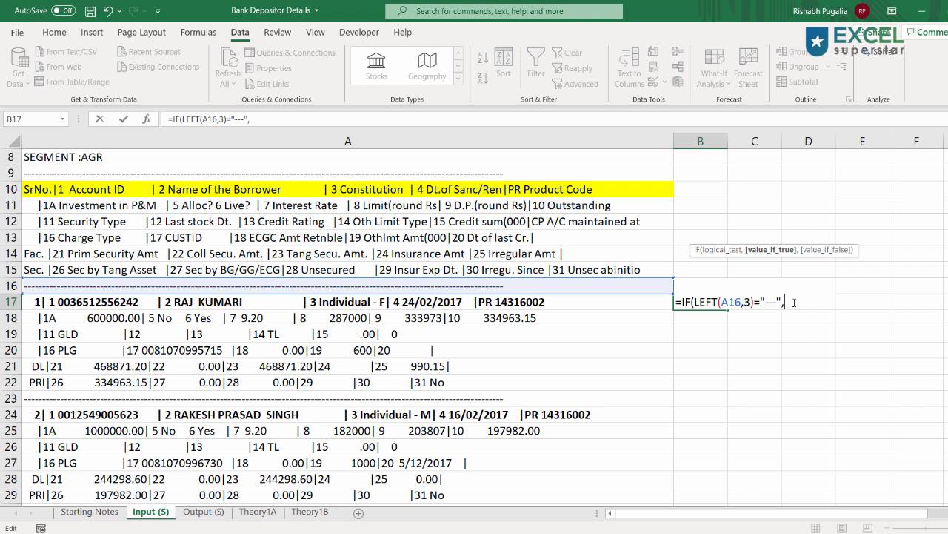
click(524, 302)
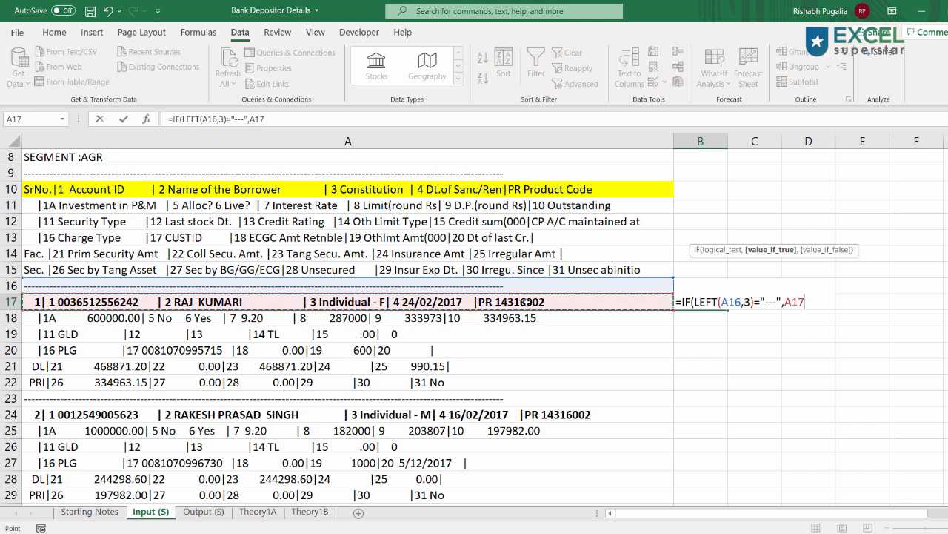
text(.)
text(,)
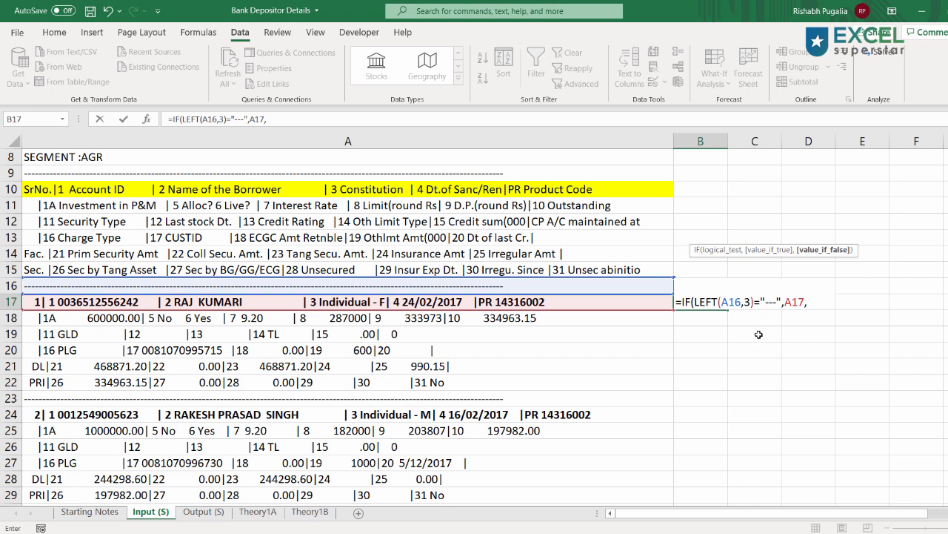
Use B16&A17 as the value when the test is false, completing B17 as =IF(LEFT(A16,3)="---",A17,B16&A17)
click(697, 268)
key(Down)
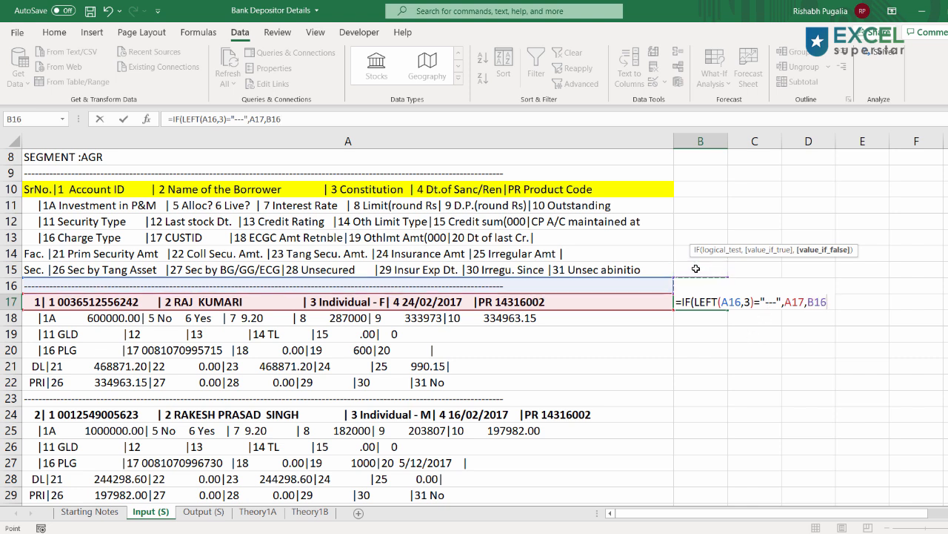
text(&)
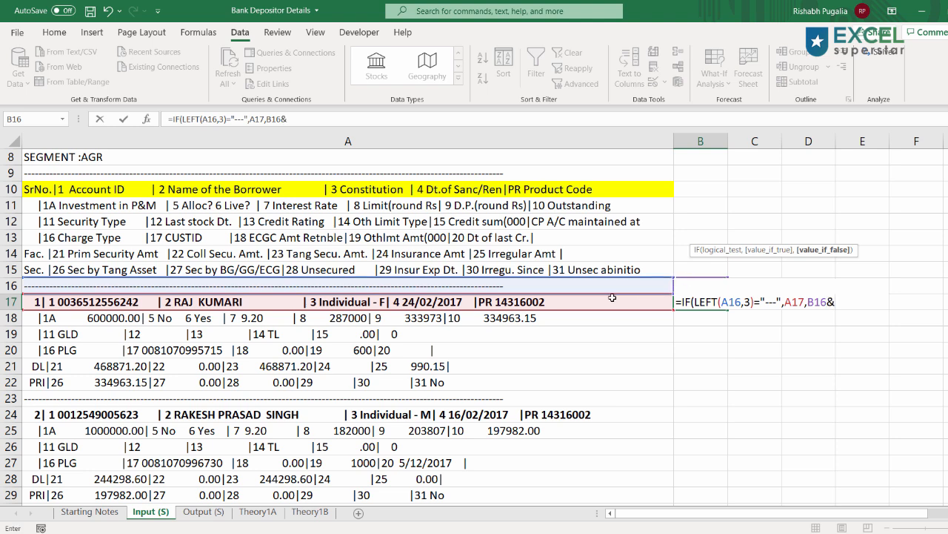
click(587, 302)
text())
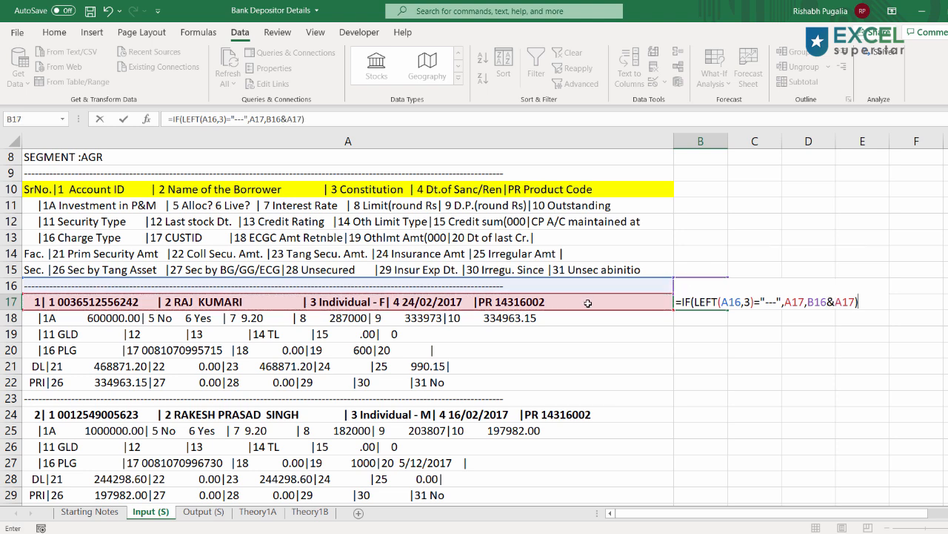
key(Return)
Copy the B17 formula down to B74 and check the results in B17:B24 and at the last borrower's closing separator line
click(703, 301)
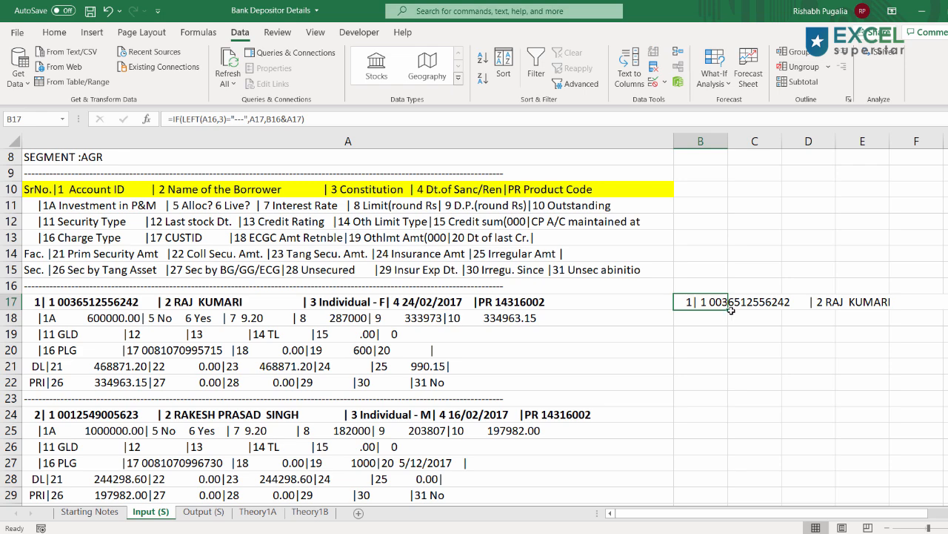
drag(729, 310, 699, 482)
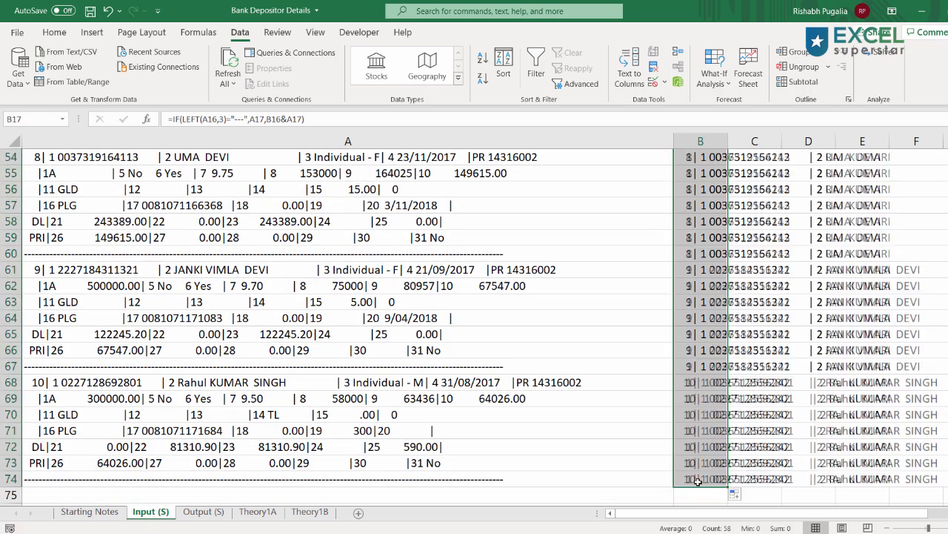
scroll(709, 254, up, 4)
scroll(710, 254, up, 10)
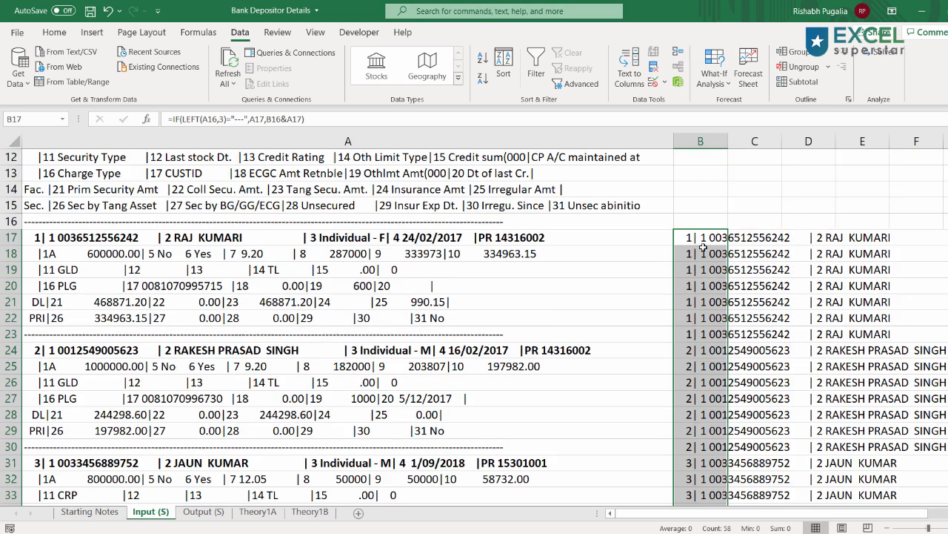
drag(714, 241, 703, 334)
click(702, 350)
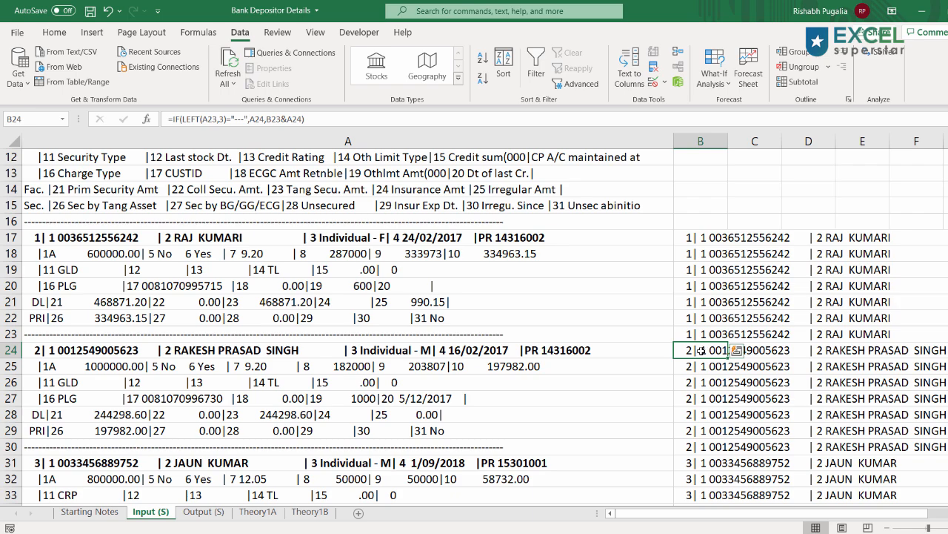
scroll(677, 328, down, 16)
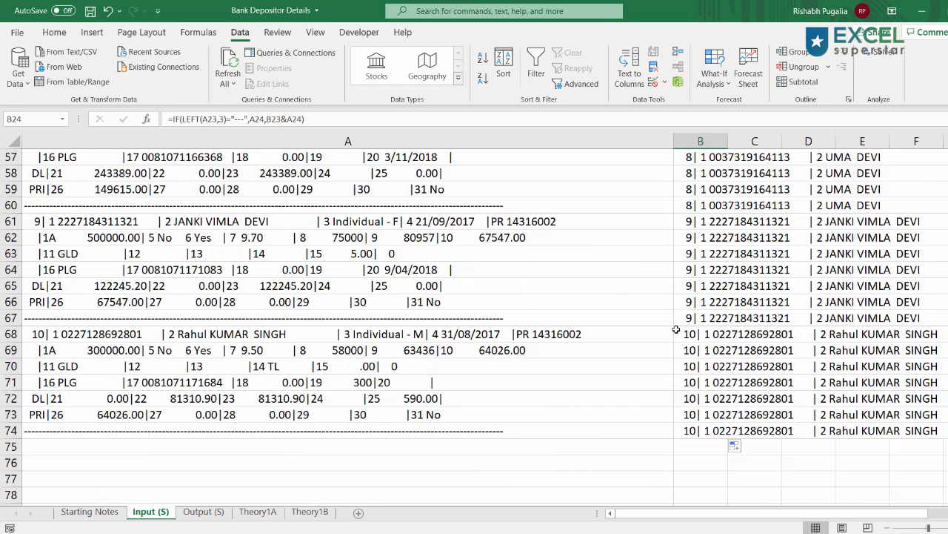
click(424, 382)
Filter column A of the Input (S) sheet to show only the dashed separator lines
scroll(660, 317, up, 18)
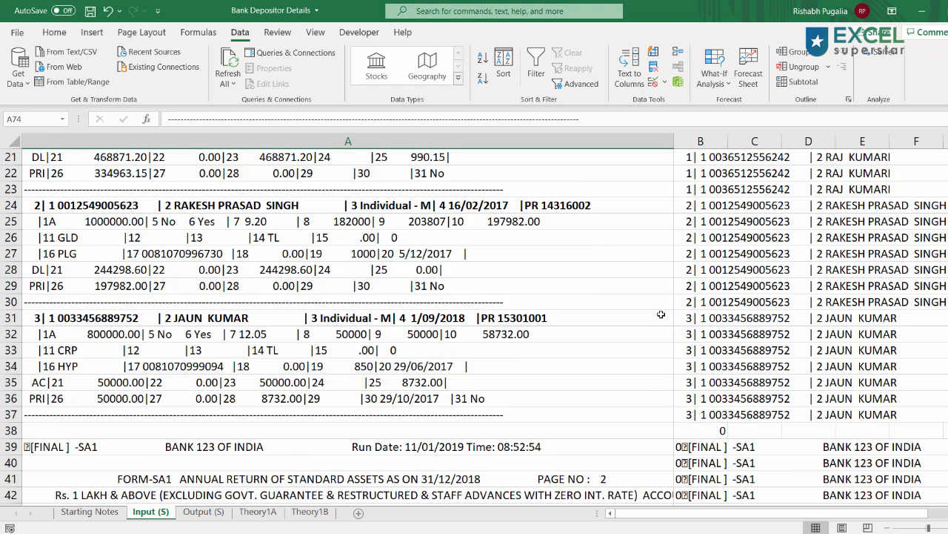
scroll(660, 317, up, 2)
click(479, 141)
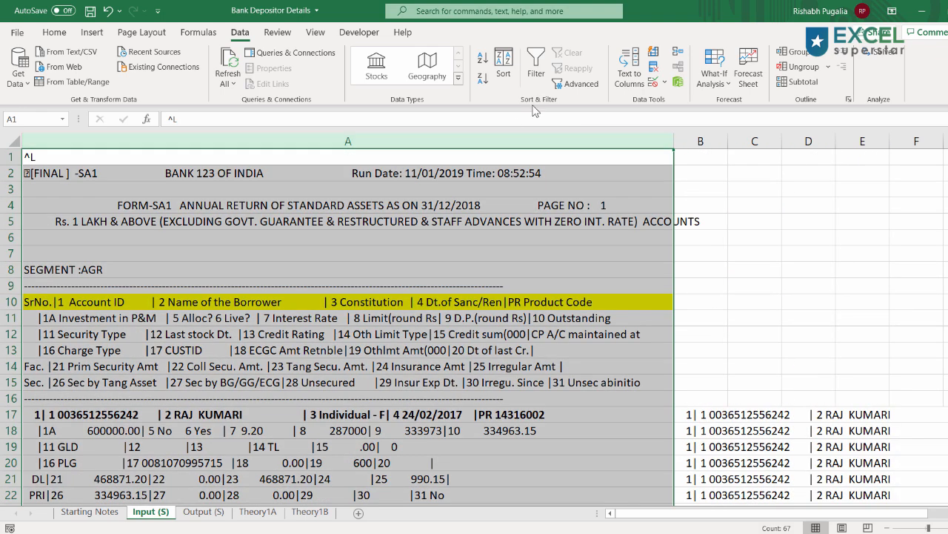
click(534, 88)
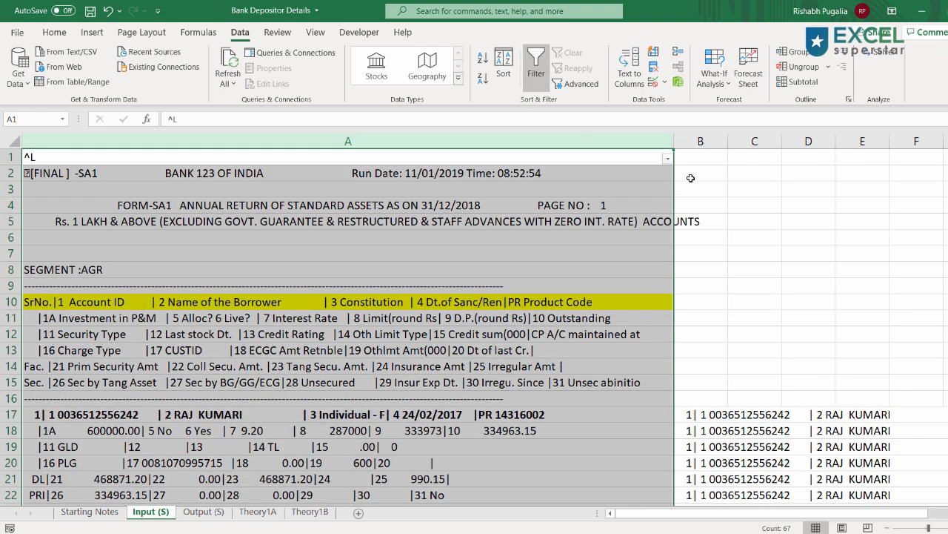
click(667, 157)
click(536, 311)
click(536, 324)
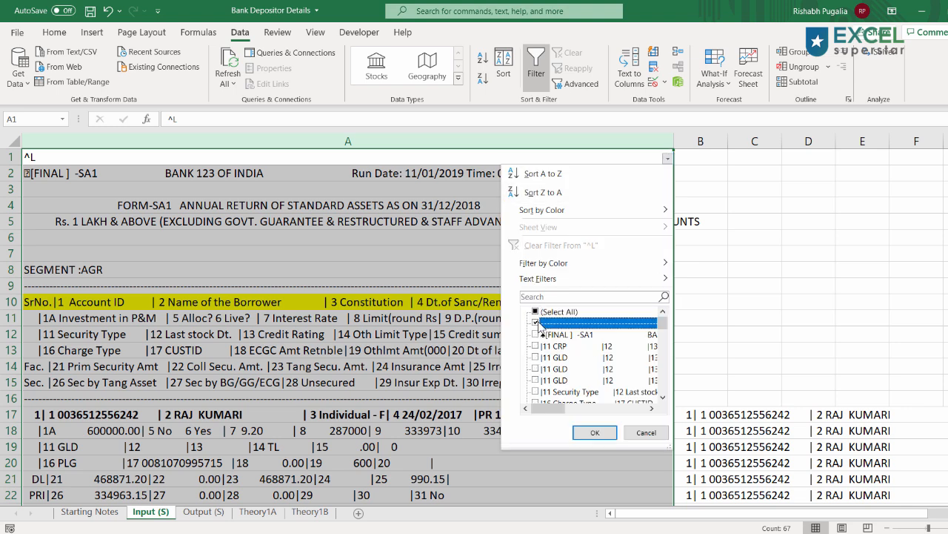
click(595, 432)
click(723, 329)
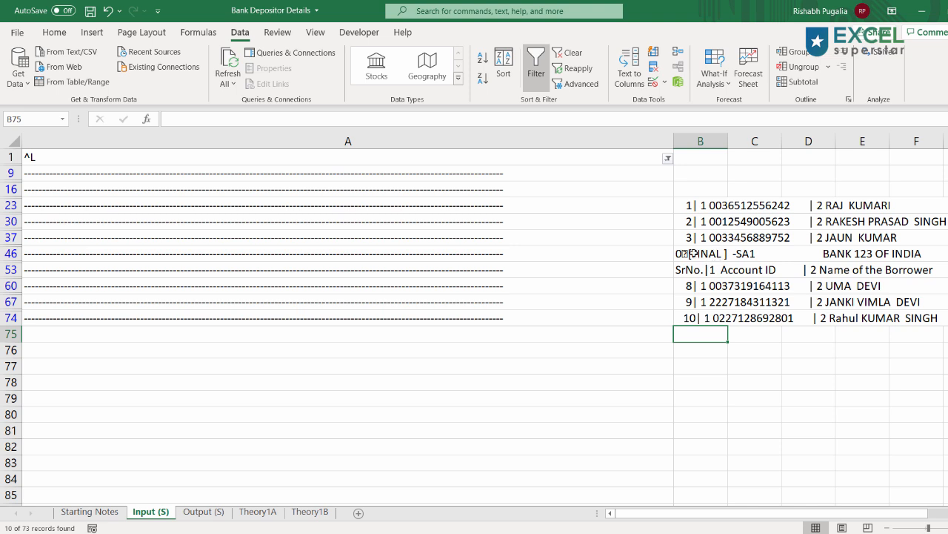
Copy the visible combined records in B23:B74 and paste them as values into a new sheet starting at A2
drag(694, 255, 690, 271)
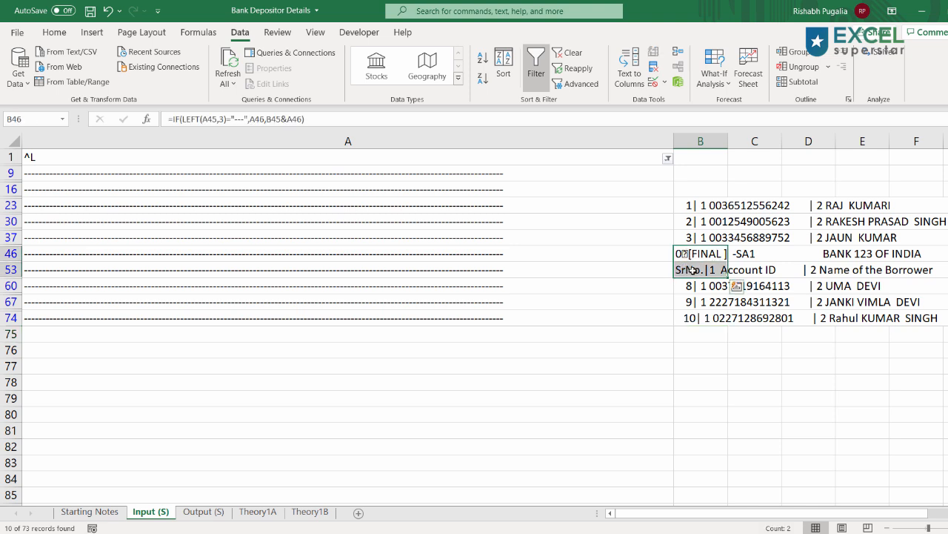
drag(701, 206, 690, 320)
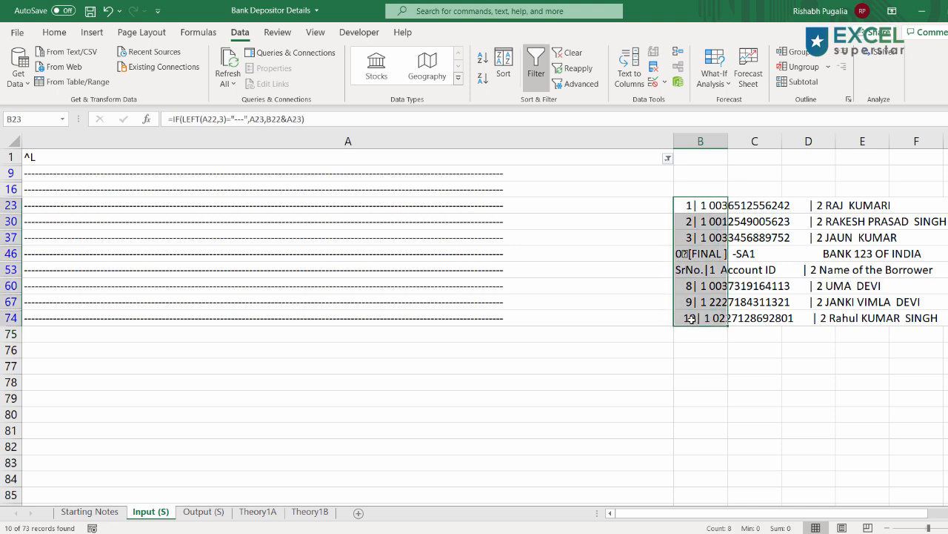
key(ctrl+c)
click(358, 513)
click(41, 166)
right_click(41, 161)
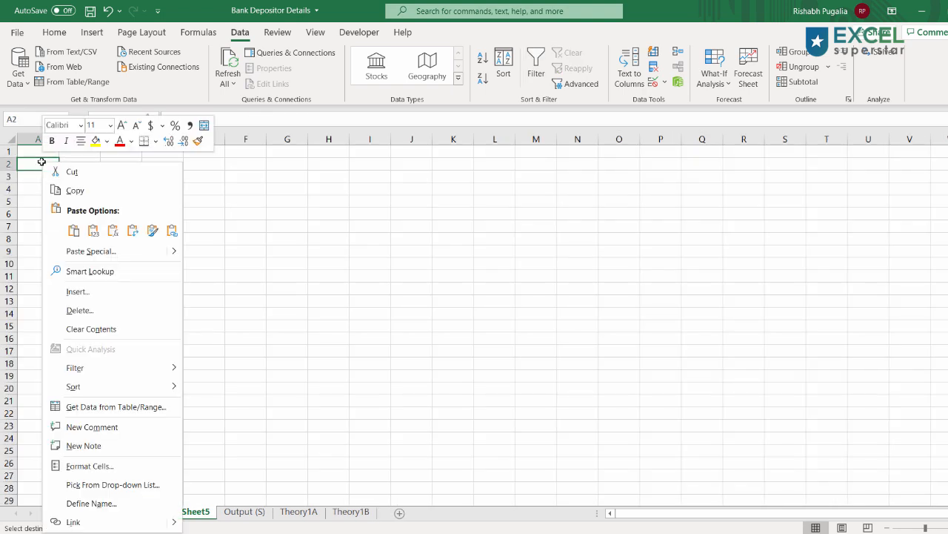
click(83, 250)
click(22, 197)
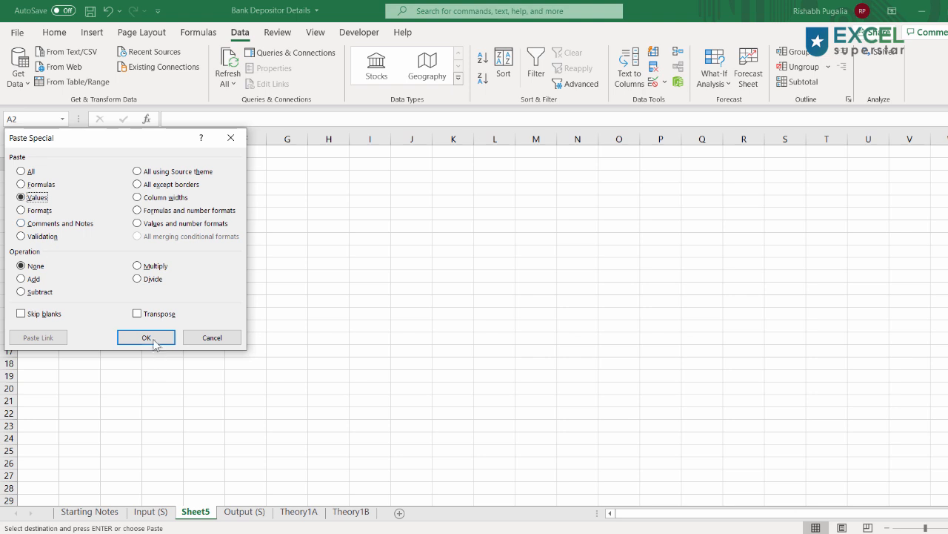
click(150, 338)
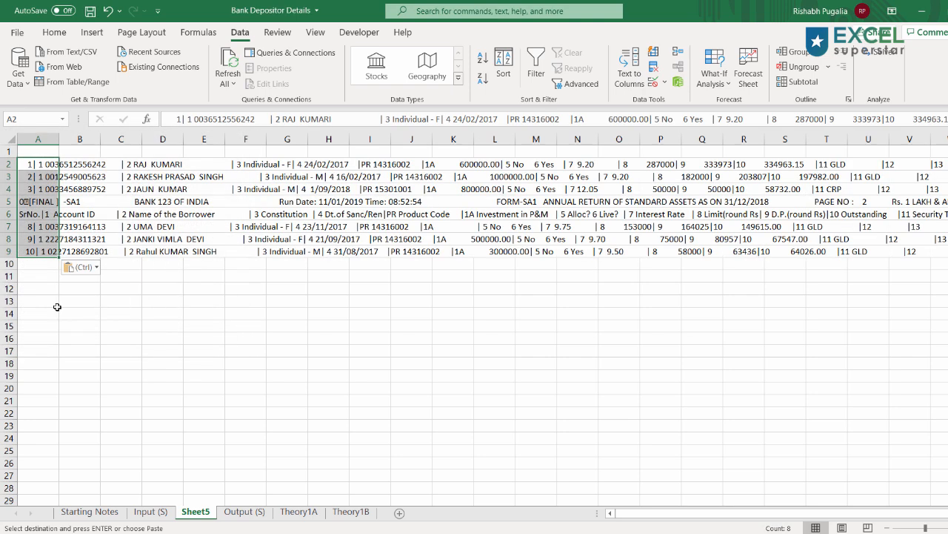
Try removing extra spaces with =TRIM(A2) in A11 filled down to A18, and clear the trimmed results
click(43, 281)
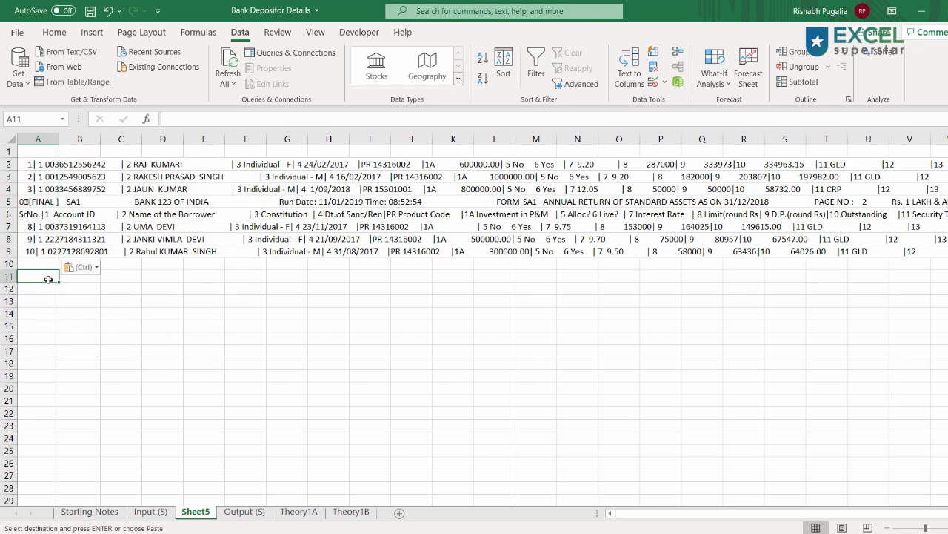
text(=TRIM()
click(37, 171)
key(Return)
click(44, 276)
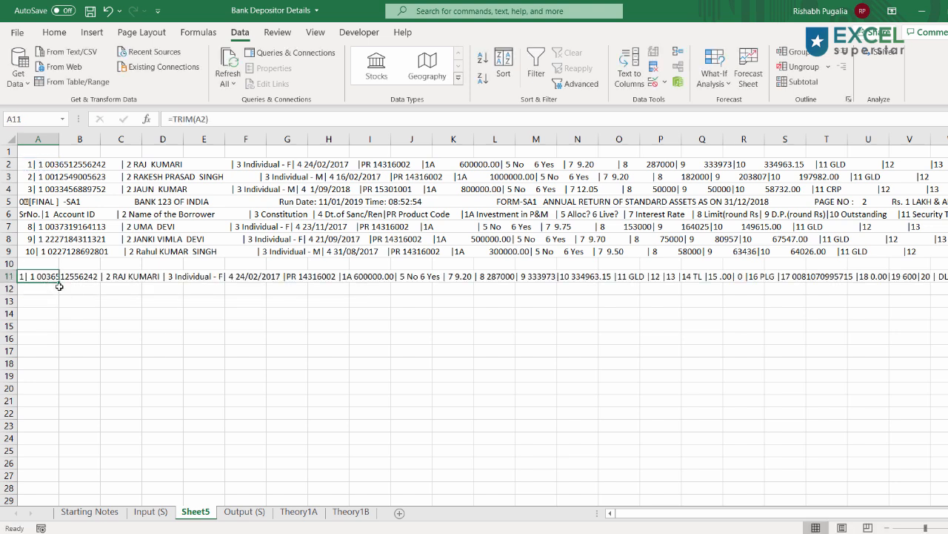
drag(59, 282, 64, 372)
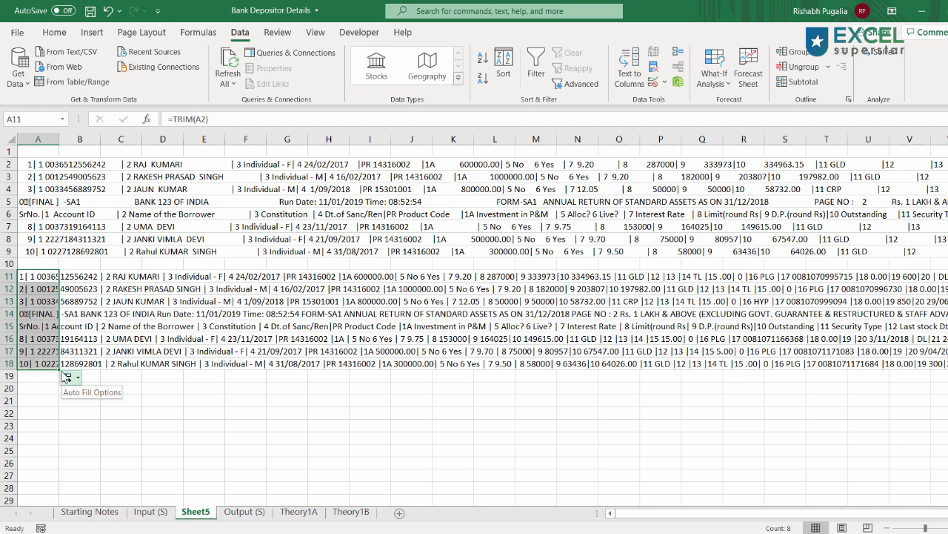
key(Delete)
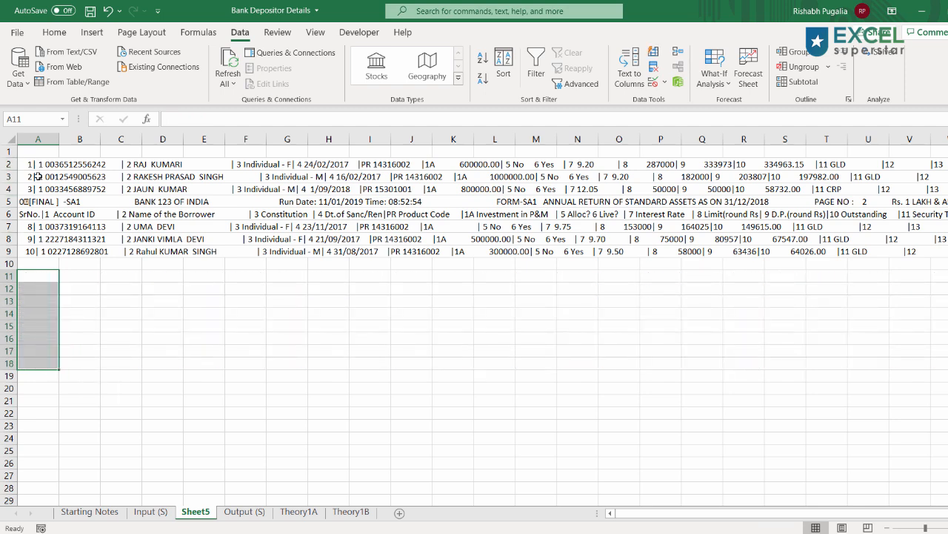
Split the records in A2:A9 with Text to Columns as Delimited data, adding | as the Other delimiter
drag(38, 166, 40, 251)
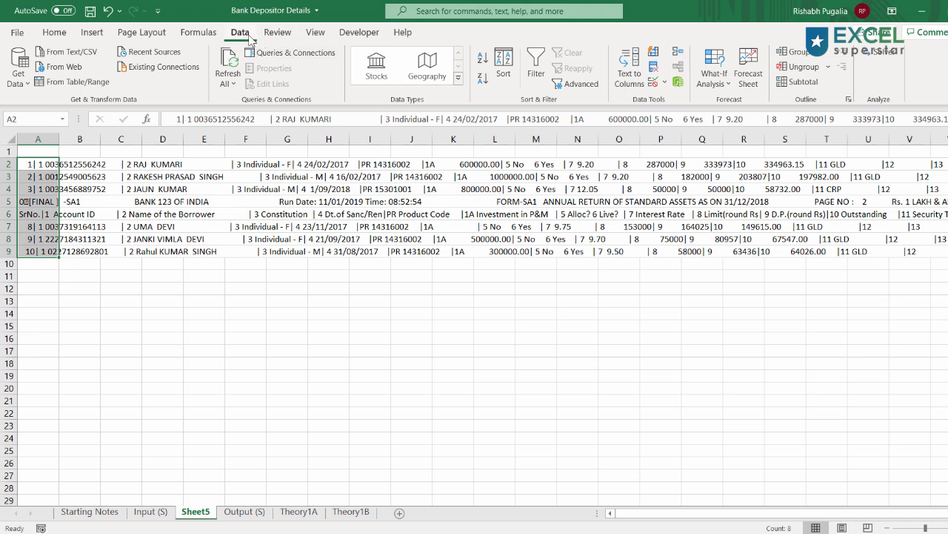
click(626, 78)
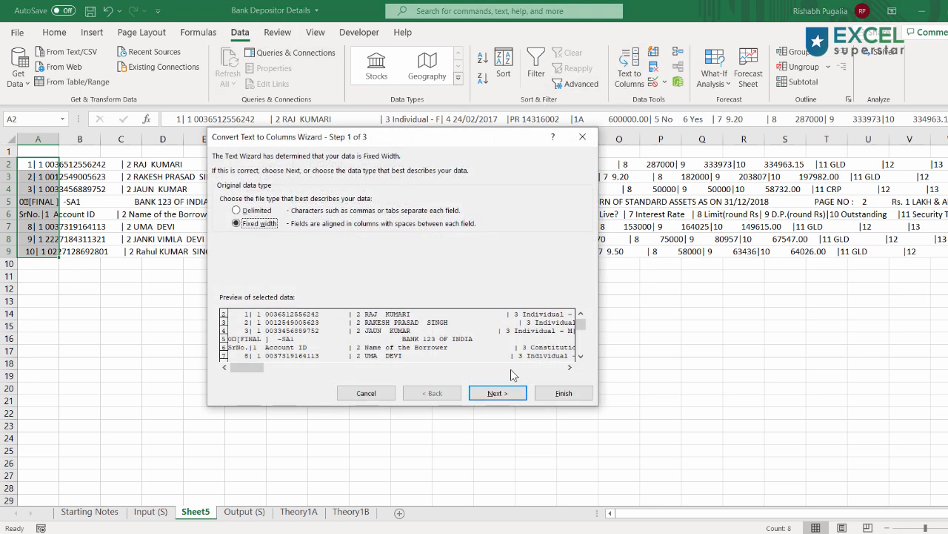
click(260, 211)
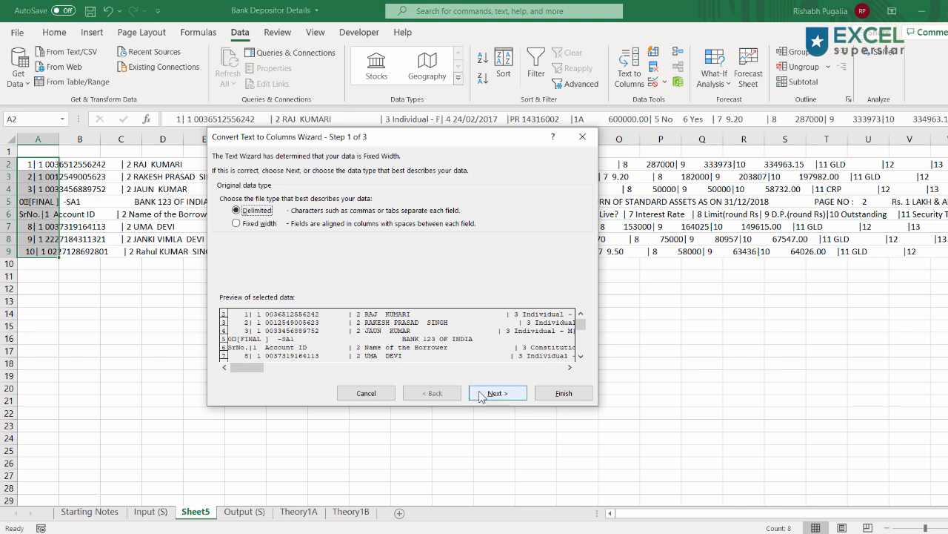
click(498, 393)
click(240, 240)
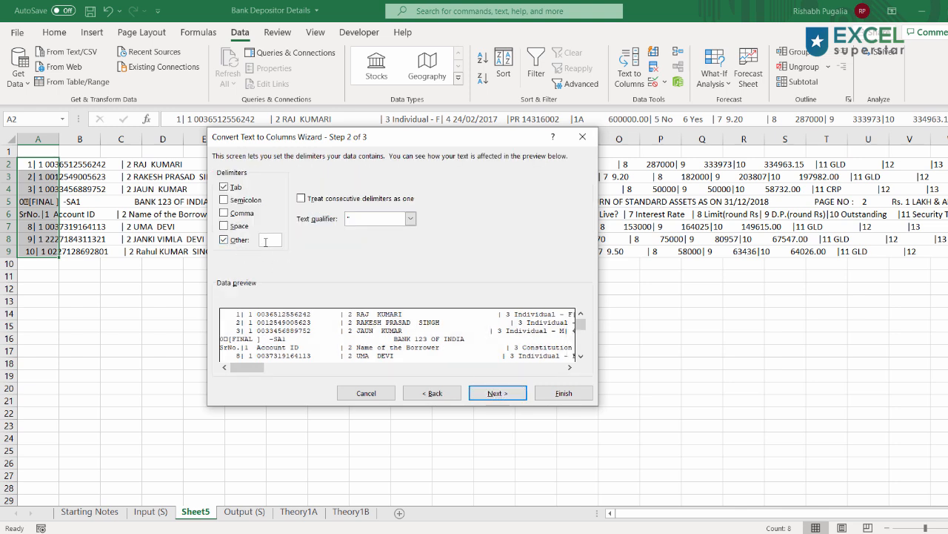
click(265, 240)
text(|)
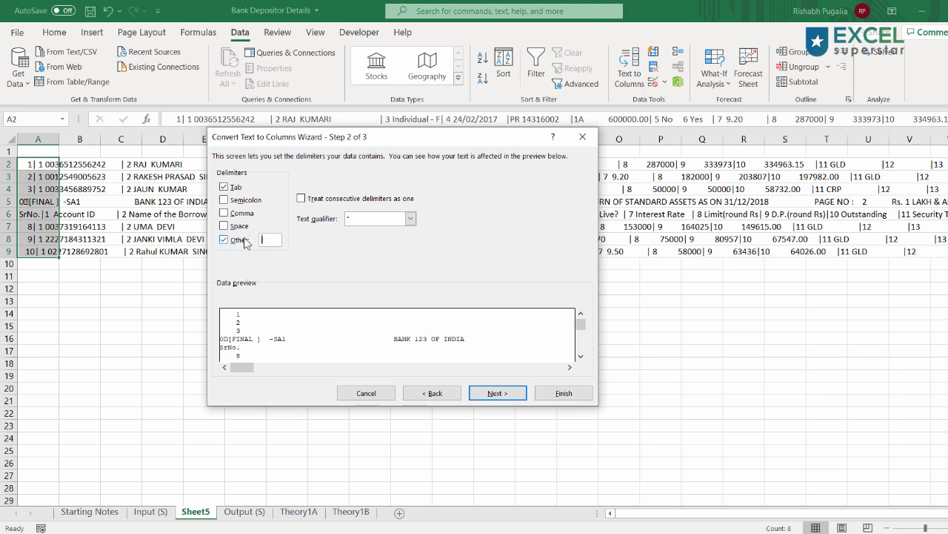
click(565, 393)
click(298, 289)
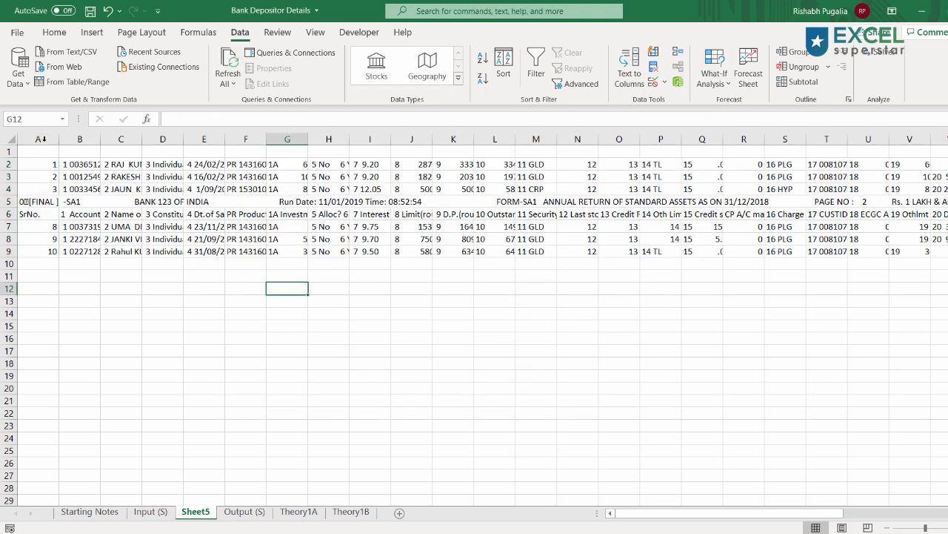
Try to autofit all column widths on the sheet and undo the change
click(9, 140)
double_click(60, 139)
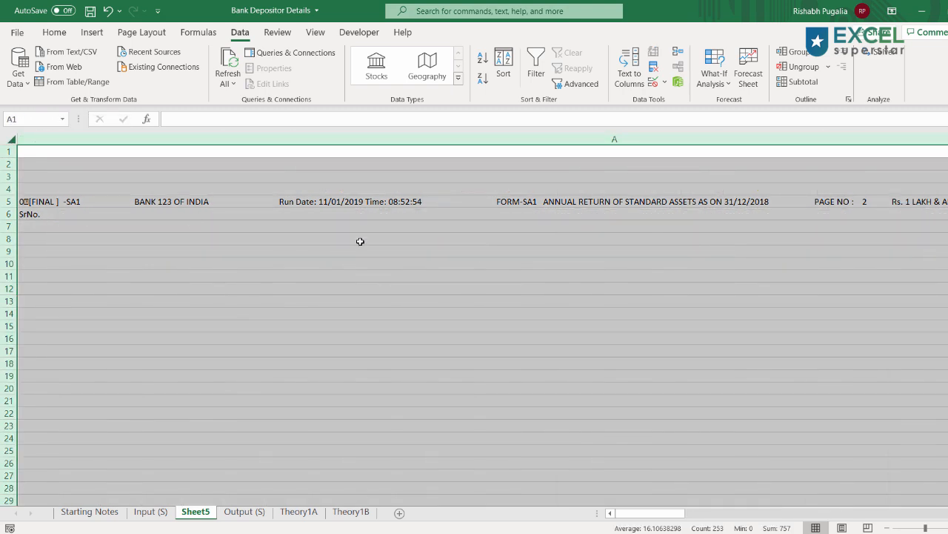
key(ctrl+z)
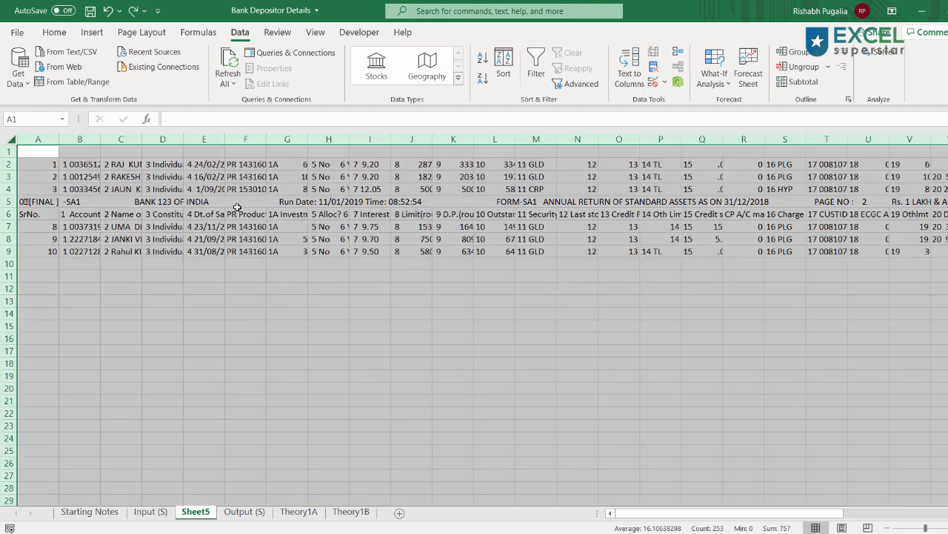
Delete rows 5 and 6 with the page header and column titles, and autofit column C with the borrower names
click(88, 202)
drag(9, 202, 9, 212)
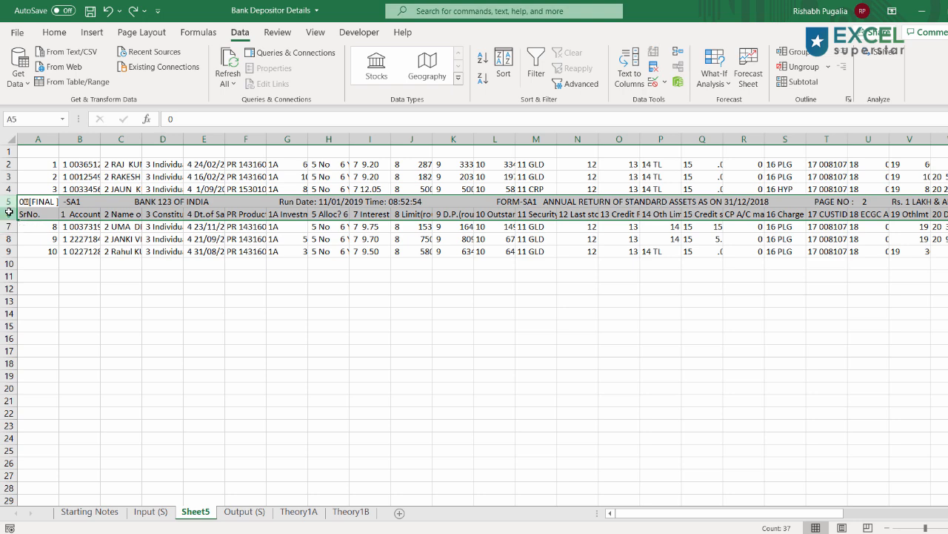
key(ctrl+minus)
click(129, 261)
double_click(141, 140)
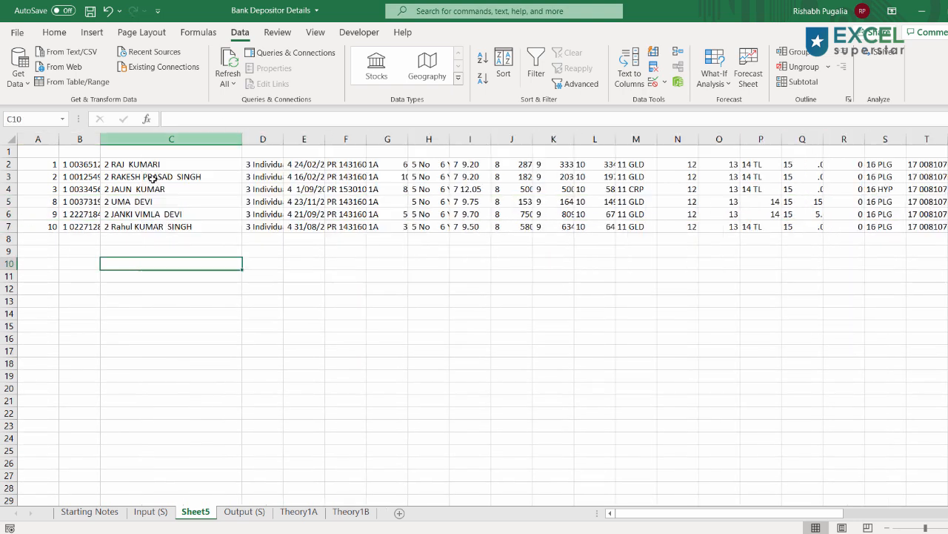
Review the split borrower names, constitution, sanction dates and investment values in columns C, D, E and G
drag(148, 163, 165, 231)
drag(263, 165, 274, 228)
drag(304, 164, 311, 227)
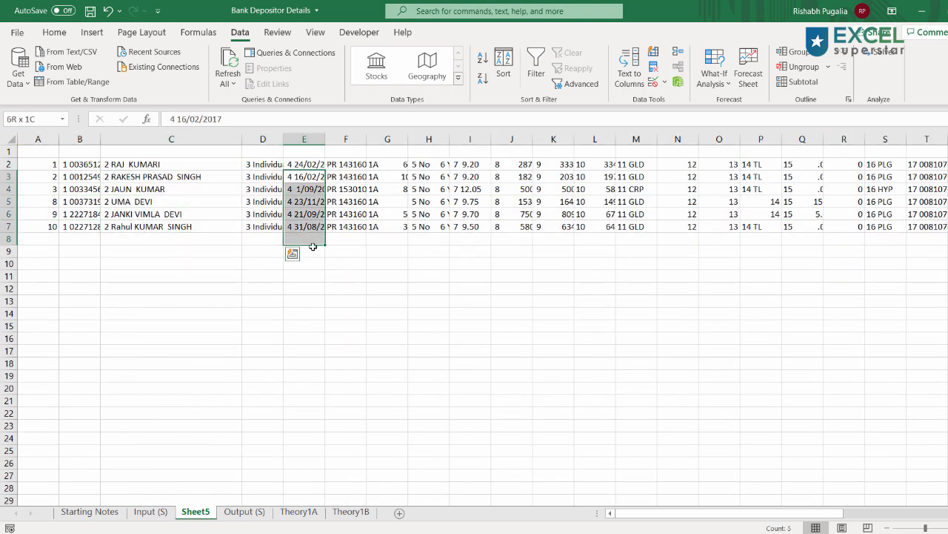
drag(386, 164, 396, 227)
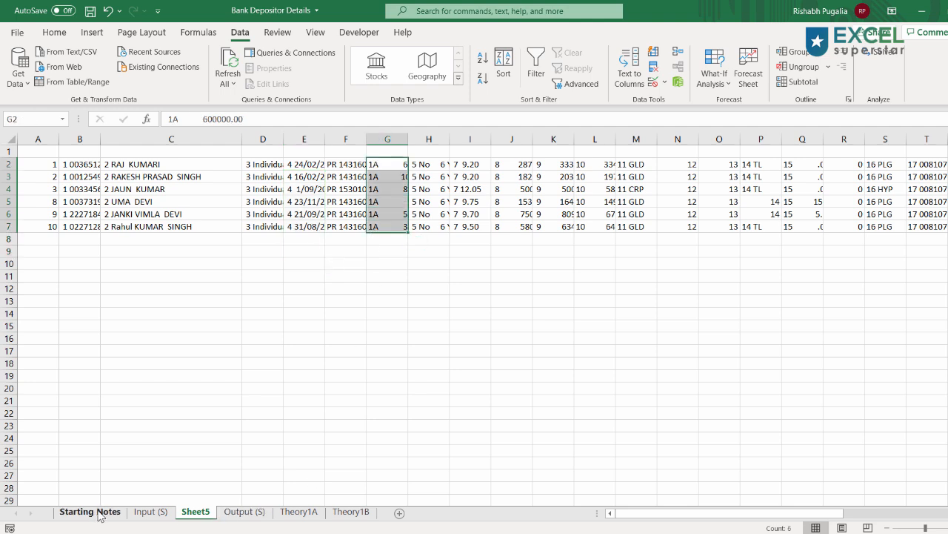
Remove the filter from column A of the Input (S) sheet and return to the Starting Notes sheet
click(148, 511)
click(379, 285)
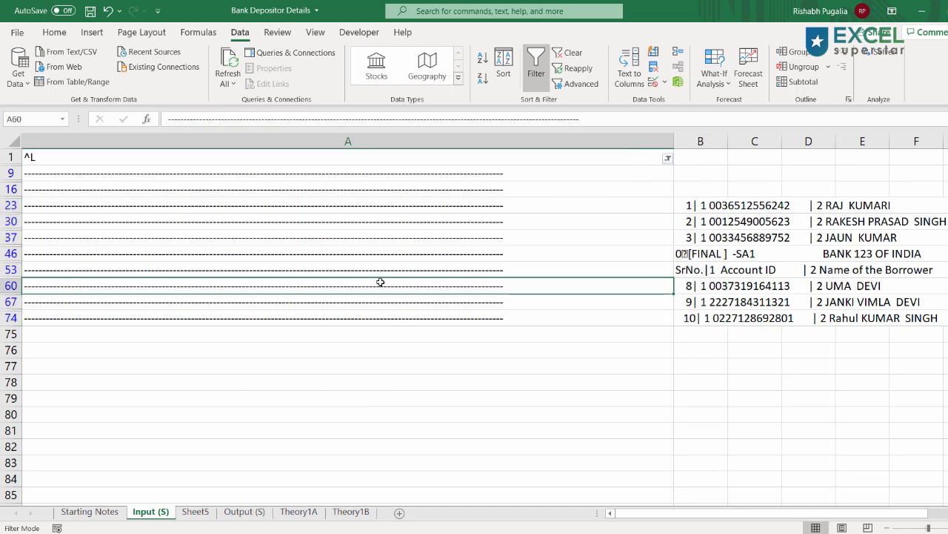
key(ctrl+shift+l)
scroll(389, 291, down, 1)
scroll(389, 290, down, 3)
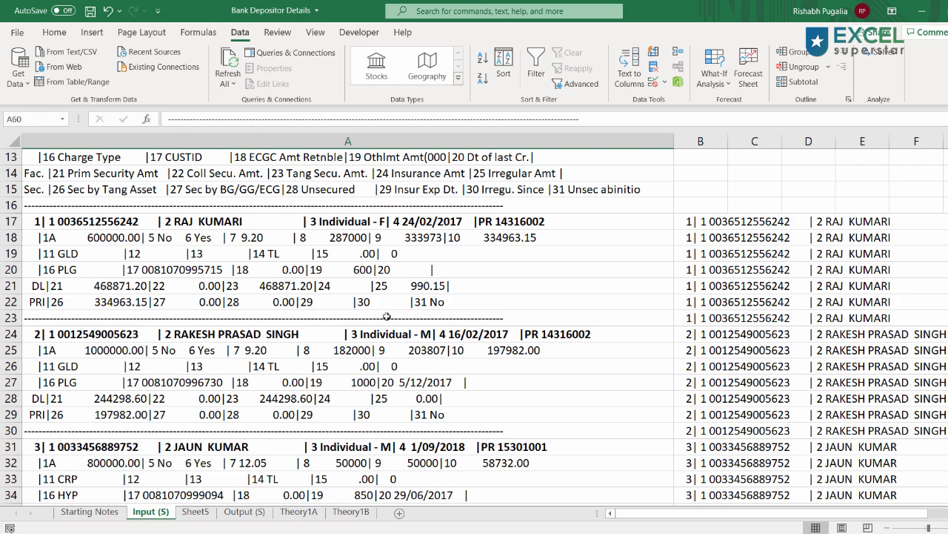
scroll(388, 312, down, 3)
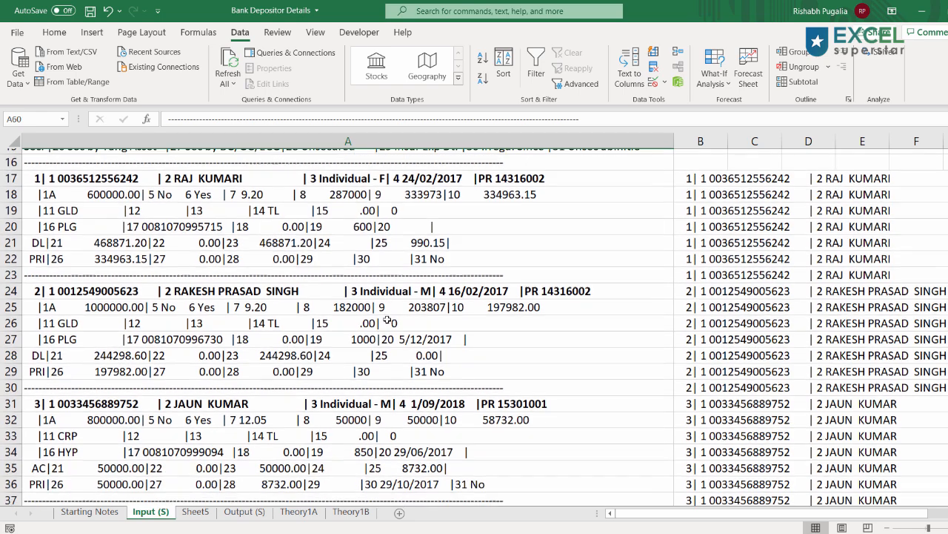
scroll(370, 344, up, 3)
click(90, 511)
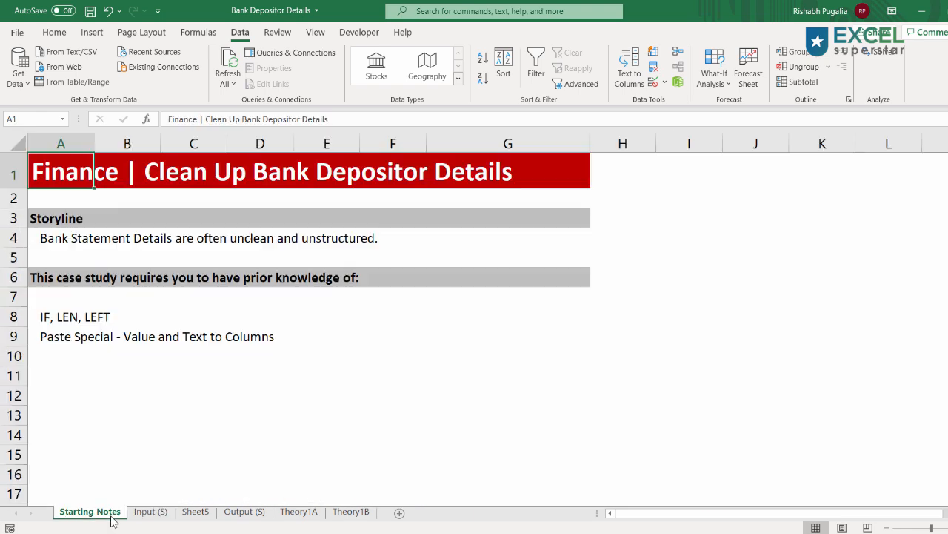